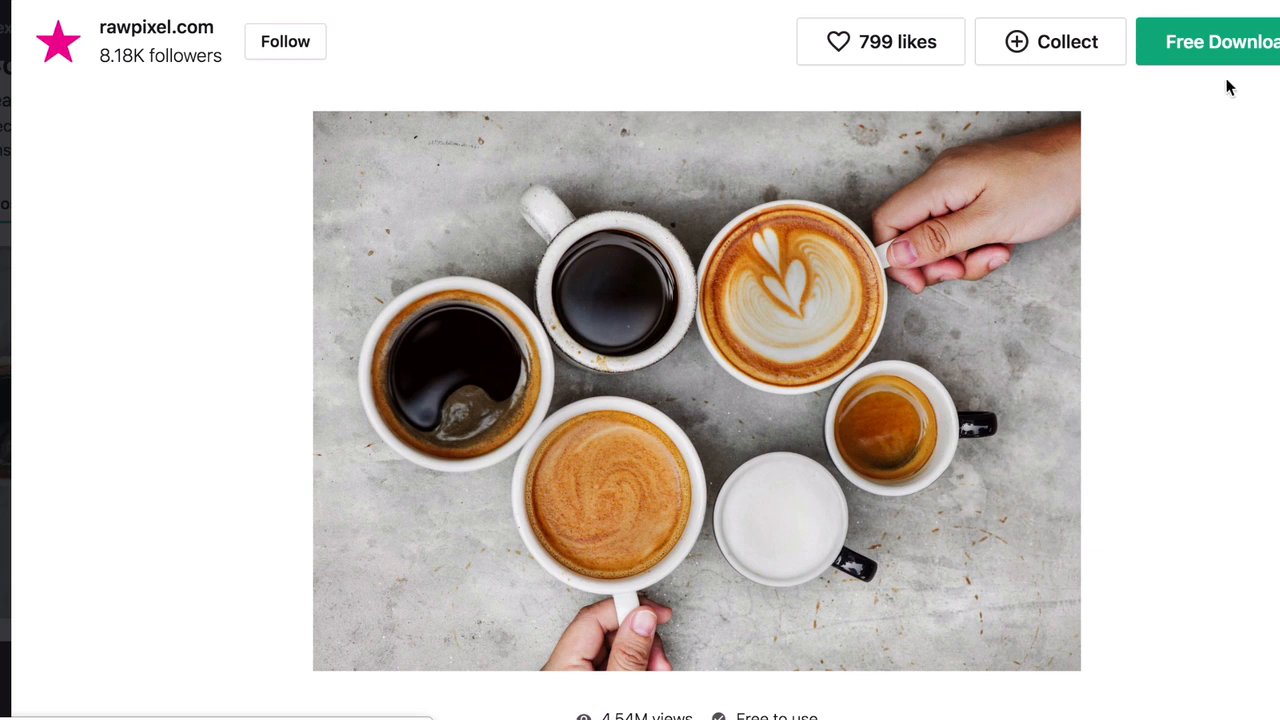
Download the photo of six coffee cups held by two hands and the photo of coffee beans beside a plain brown background.
left_click(1231, 52)
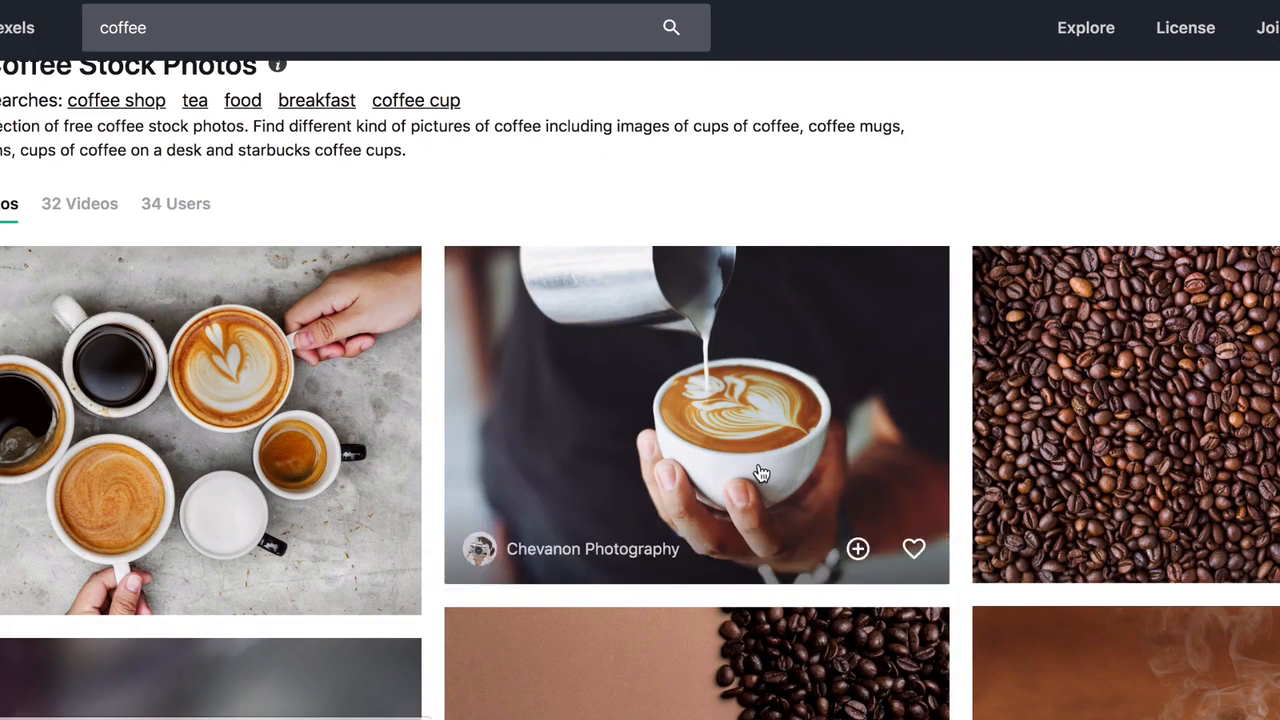
scroll(760, 472, "down", 5)
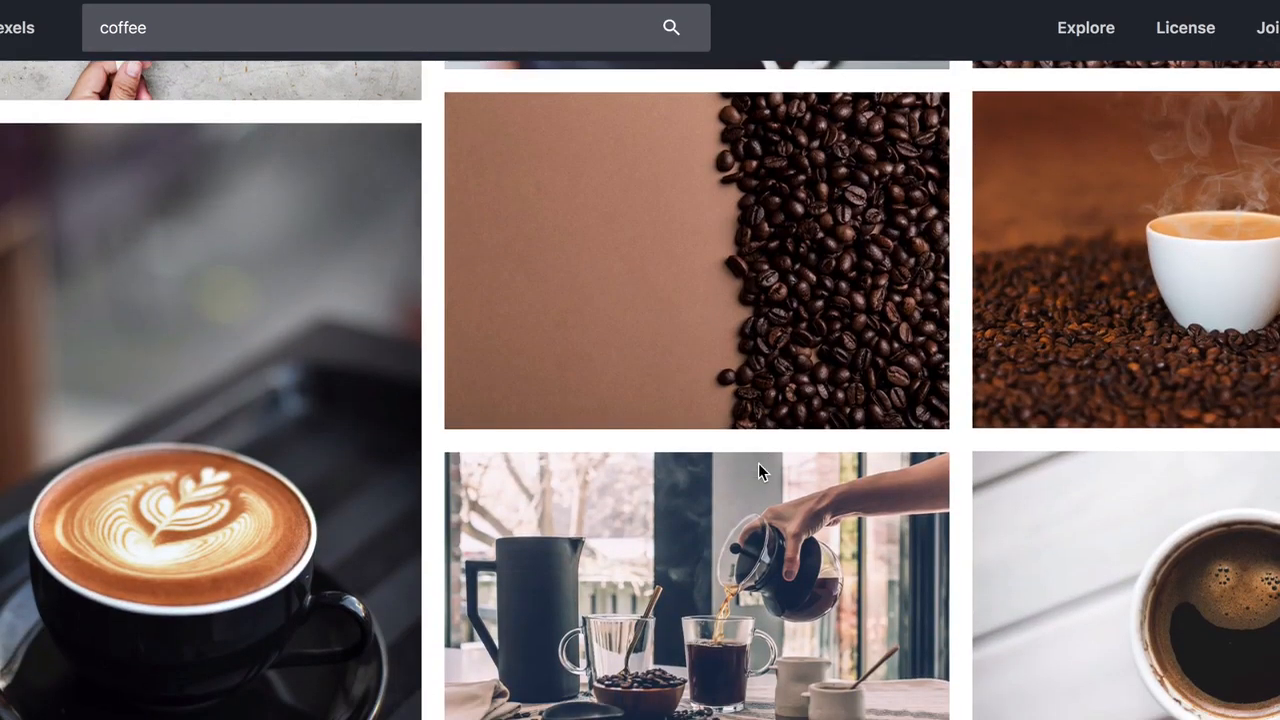
left_click(737, 229)
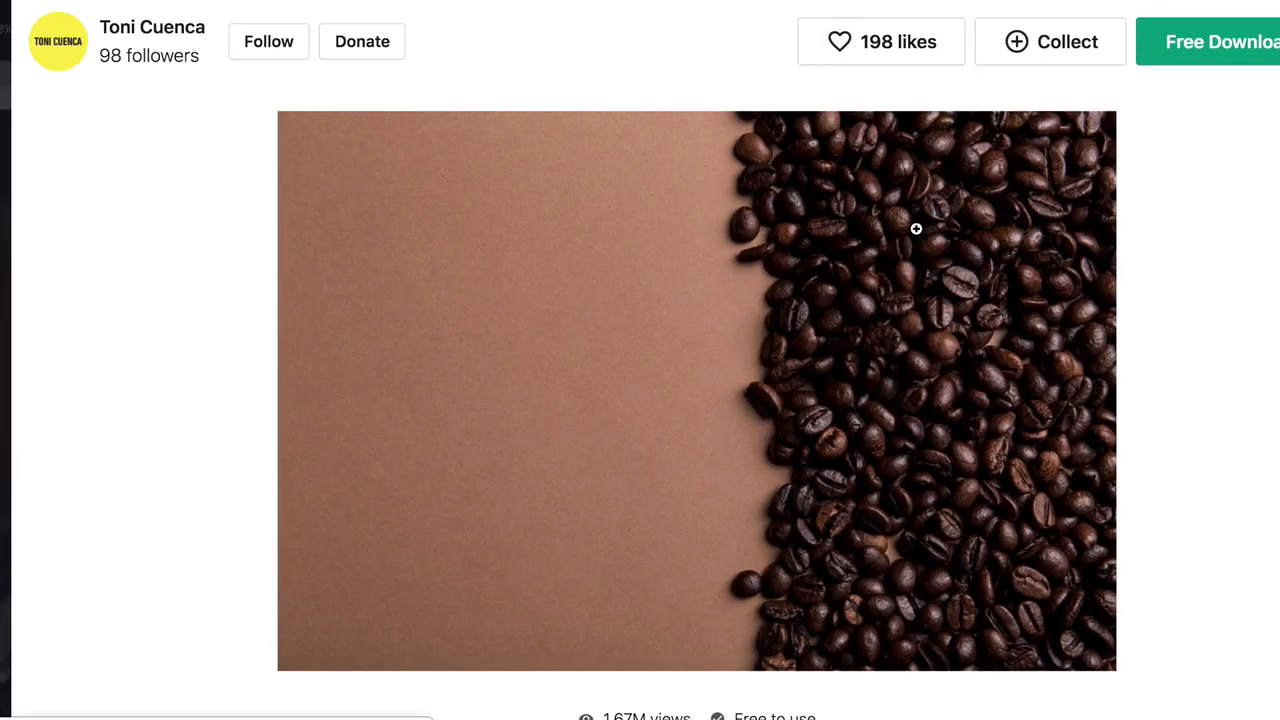
left_click(1203, 43)
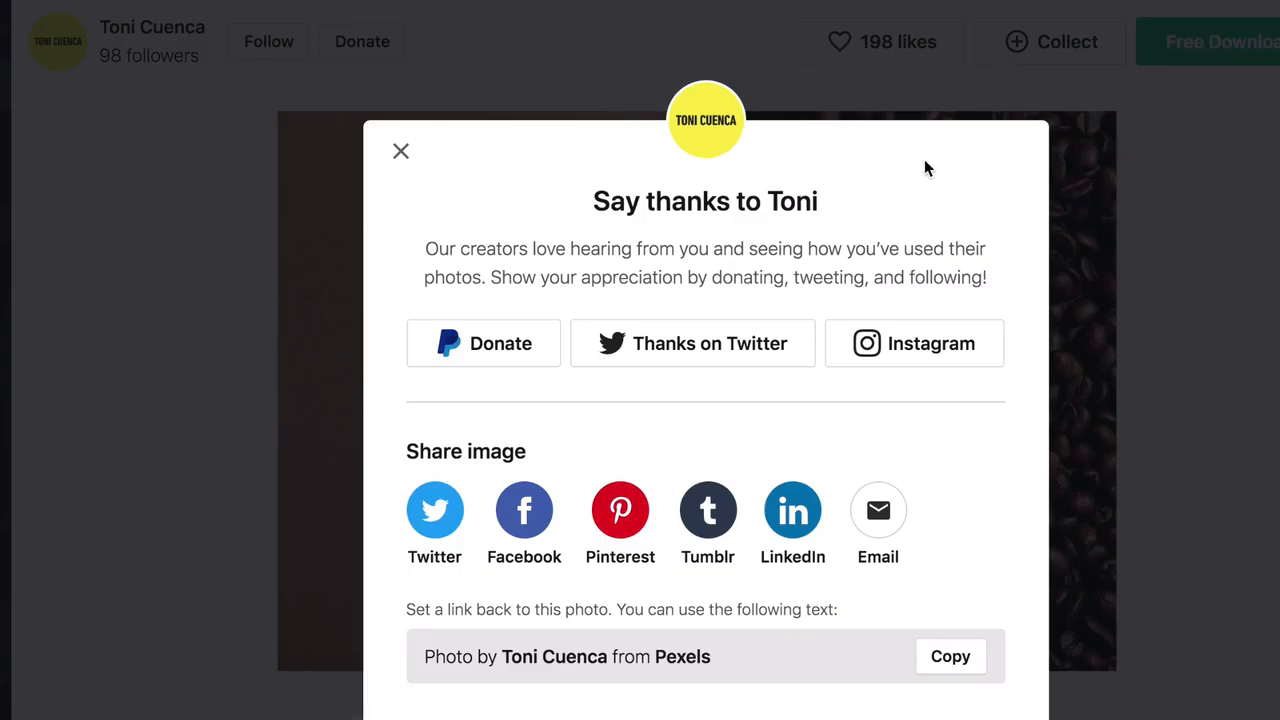
left_click(401, 154)
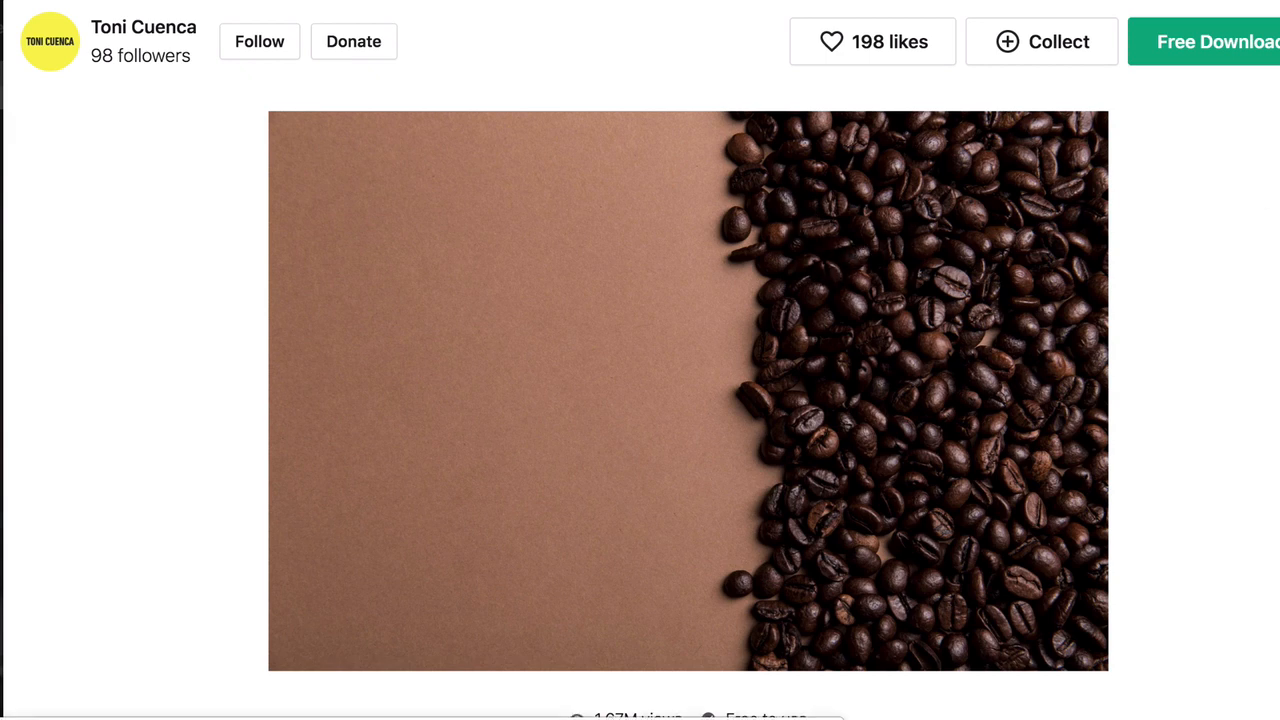
key("Escape")
Download the overhead photo of many assorted coffee cups on a dark grey surface.
scroll(937, 478, "down", 5)
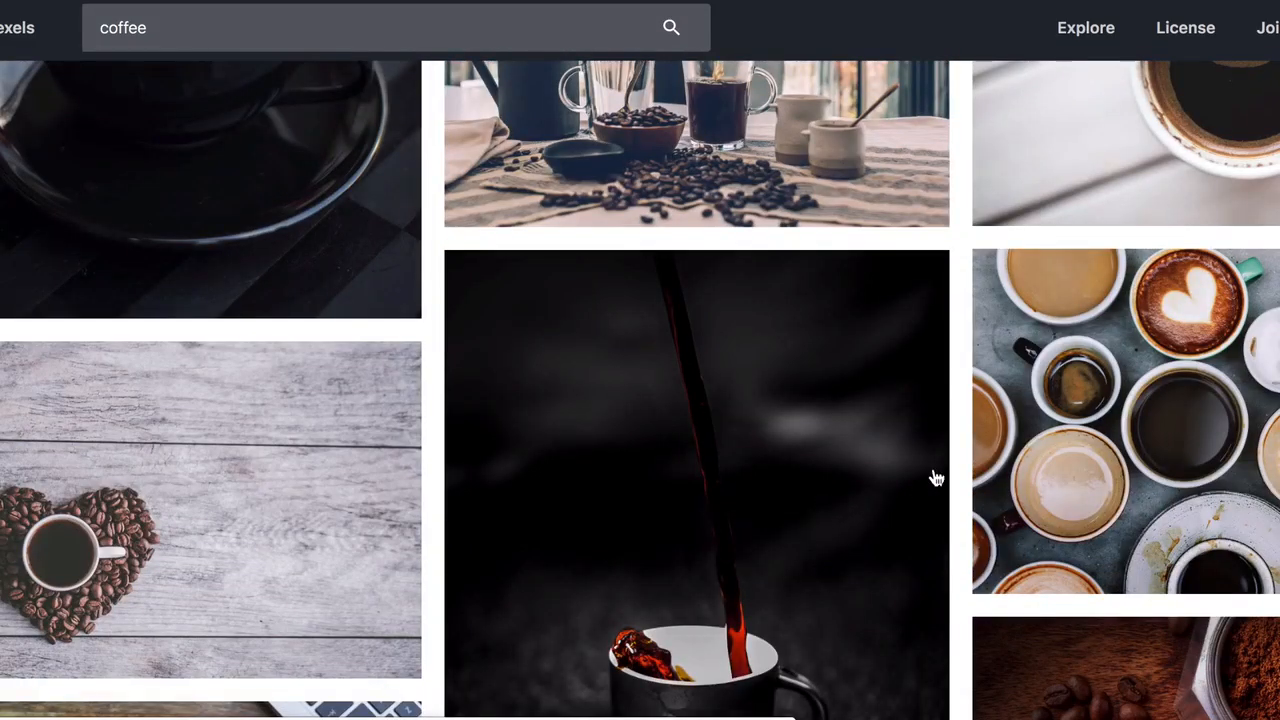
left_click(1114, 409)
left_click(1220, 48)
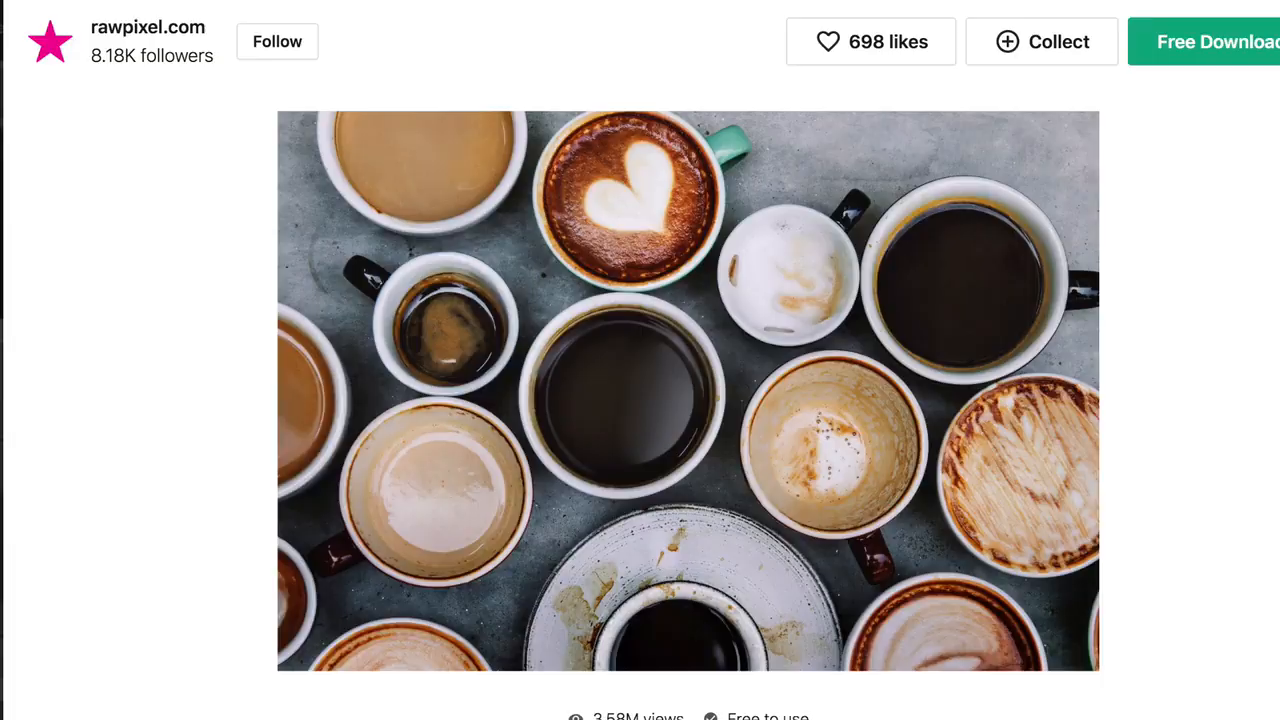
key("Escape")
Download the photo of a latte on a wooden table beside a laptop and notebook, and dismiss the premium photo offer.
scroll(416, 430, "down", 5)
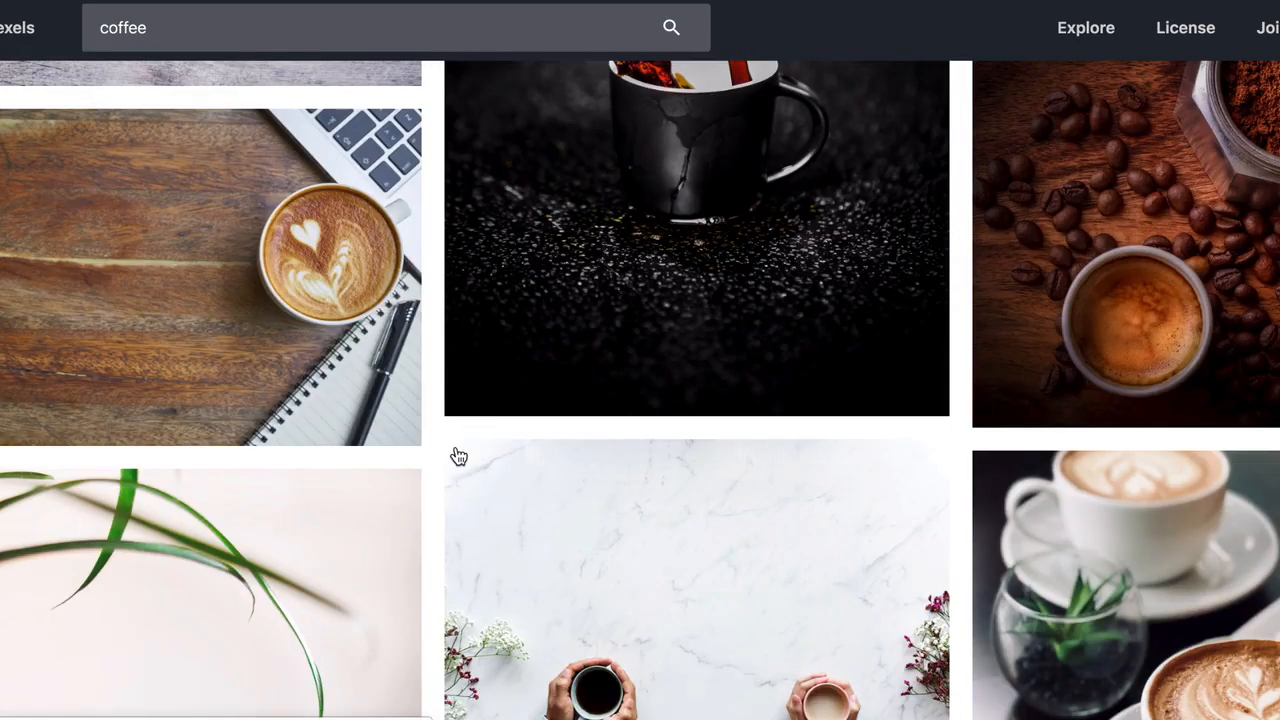
left_click(266, 263)
left_click(1203, 70)
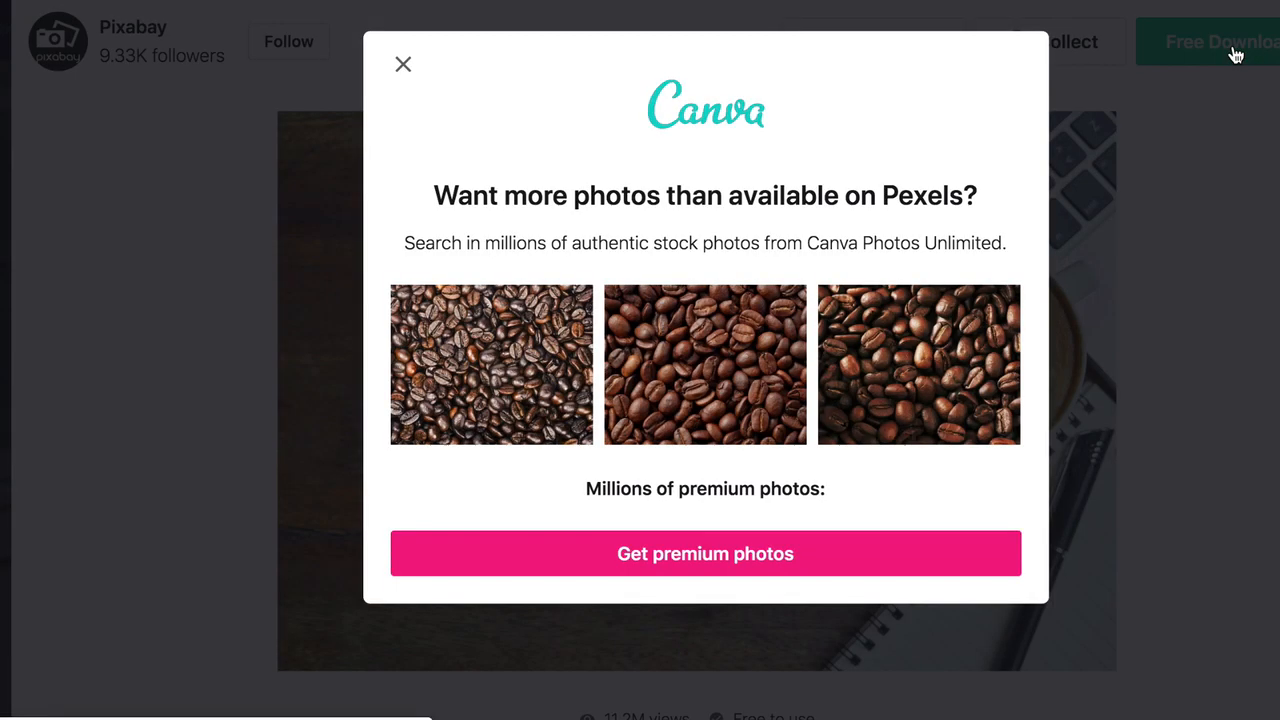
left_click(401, 63)
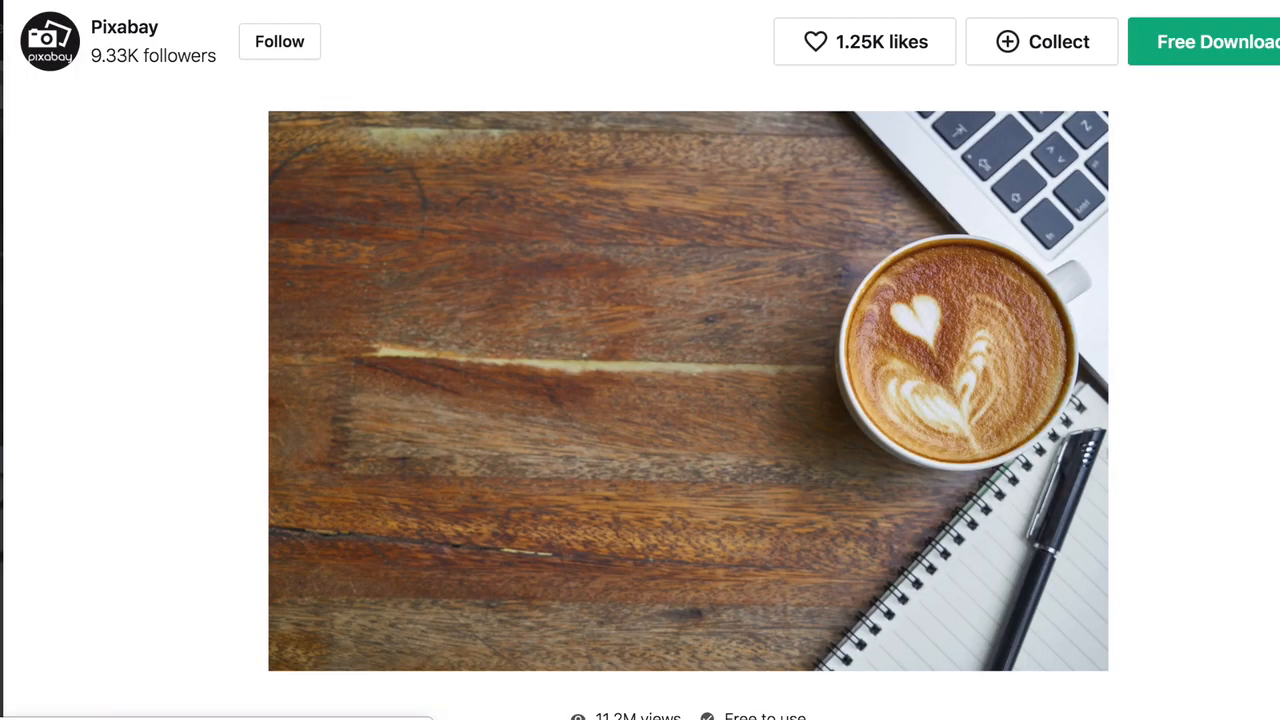
key("Escape")
Download the photo of a black coffee in a white cup on a yellow background.
scroll(597, 351, "down", 5)
scroll(664, 490, "down", 1)
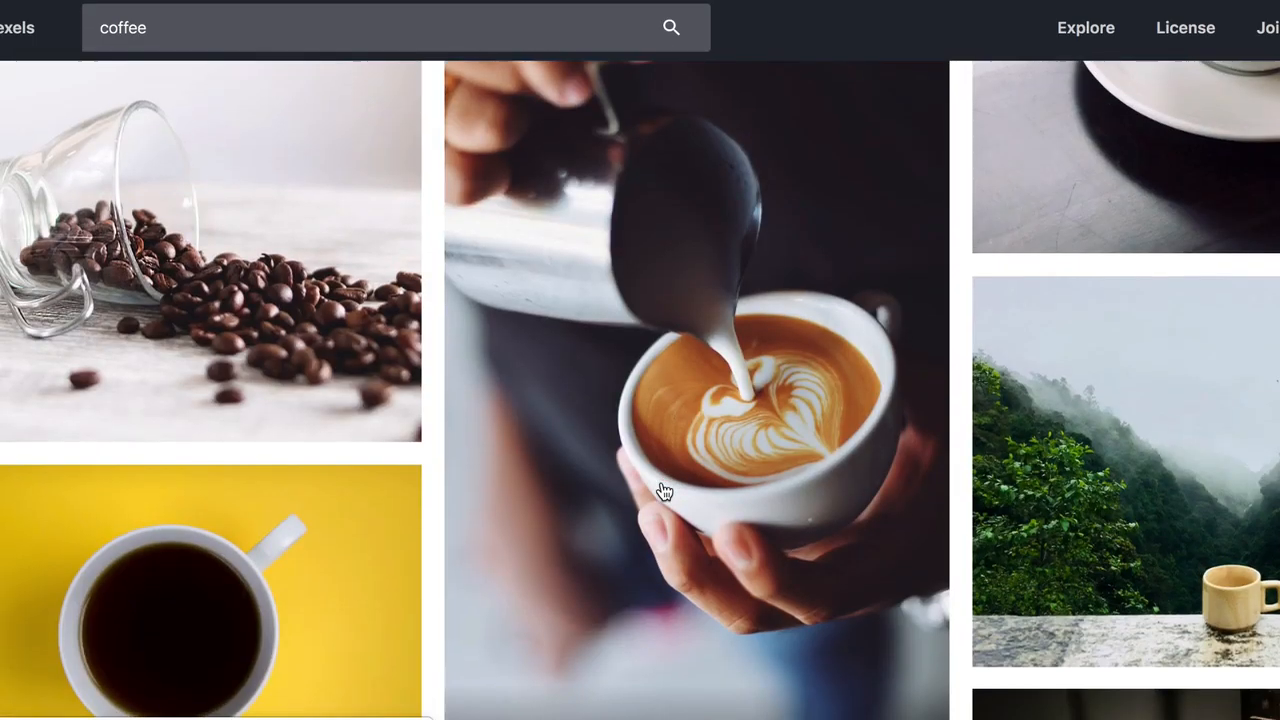
scroll(680, 420, "down", 3)
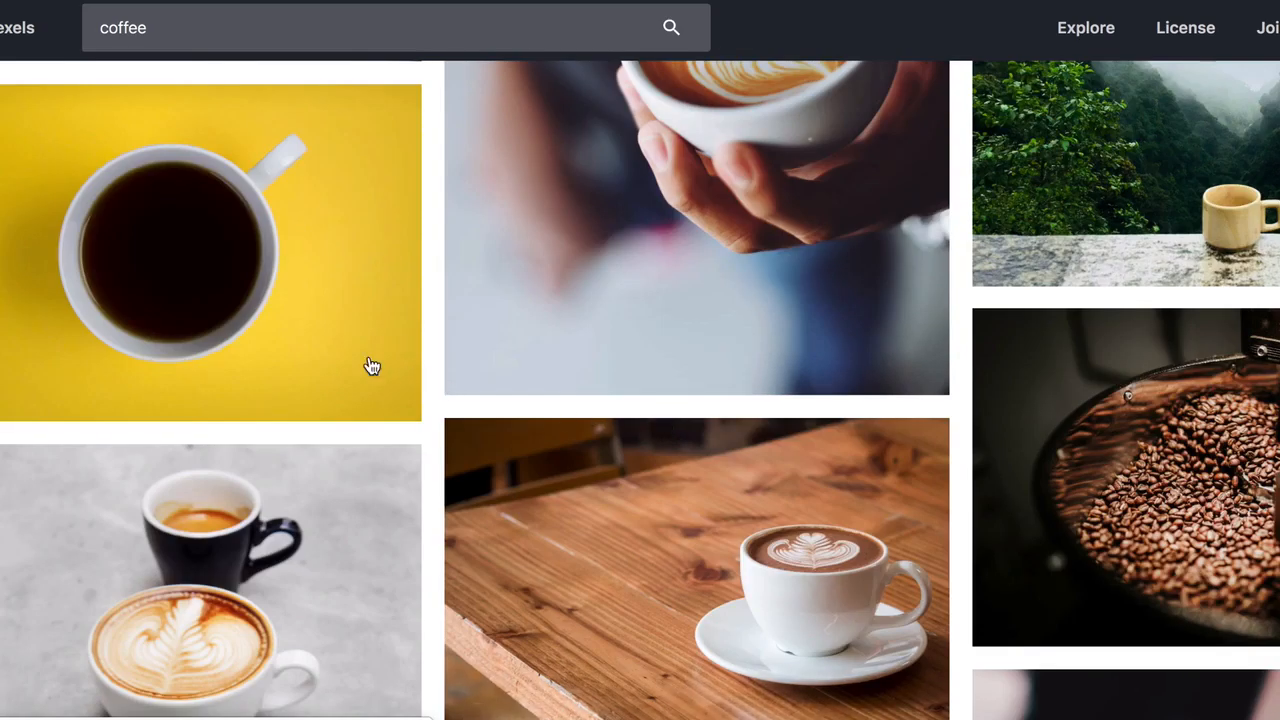
left_click(249, 278)
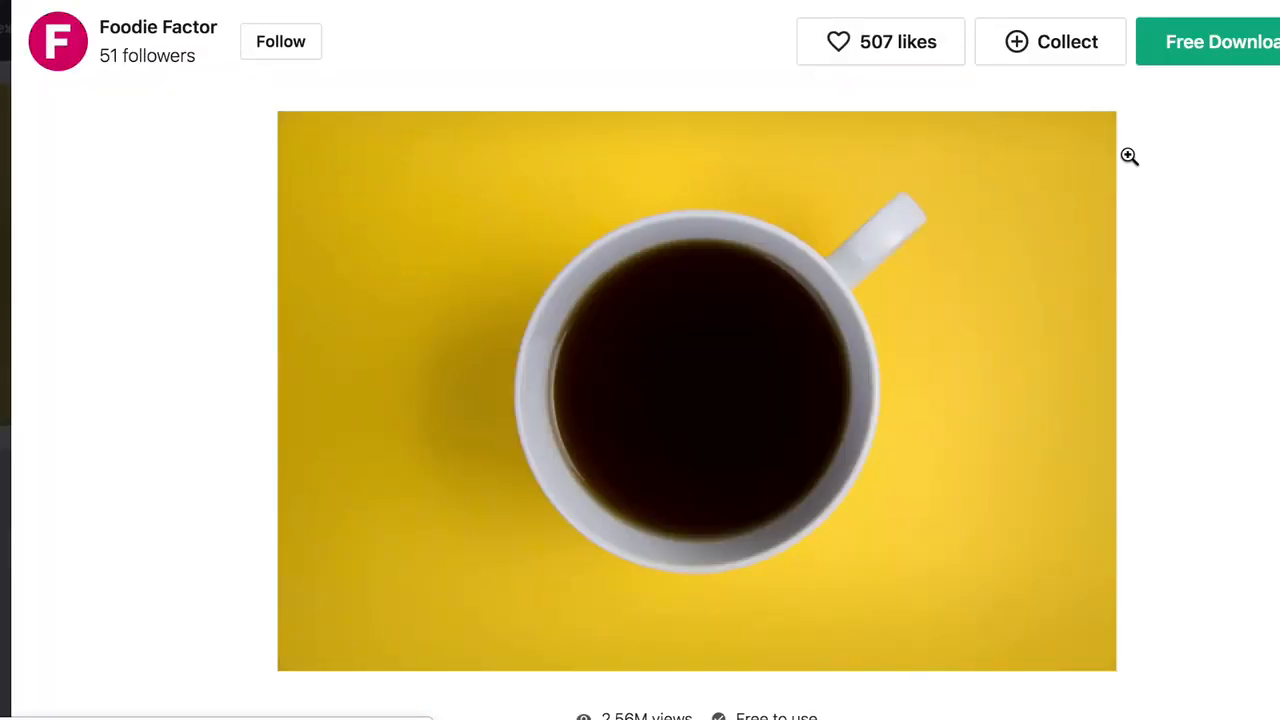
left_click(1205, 48)
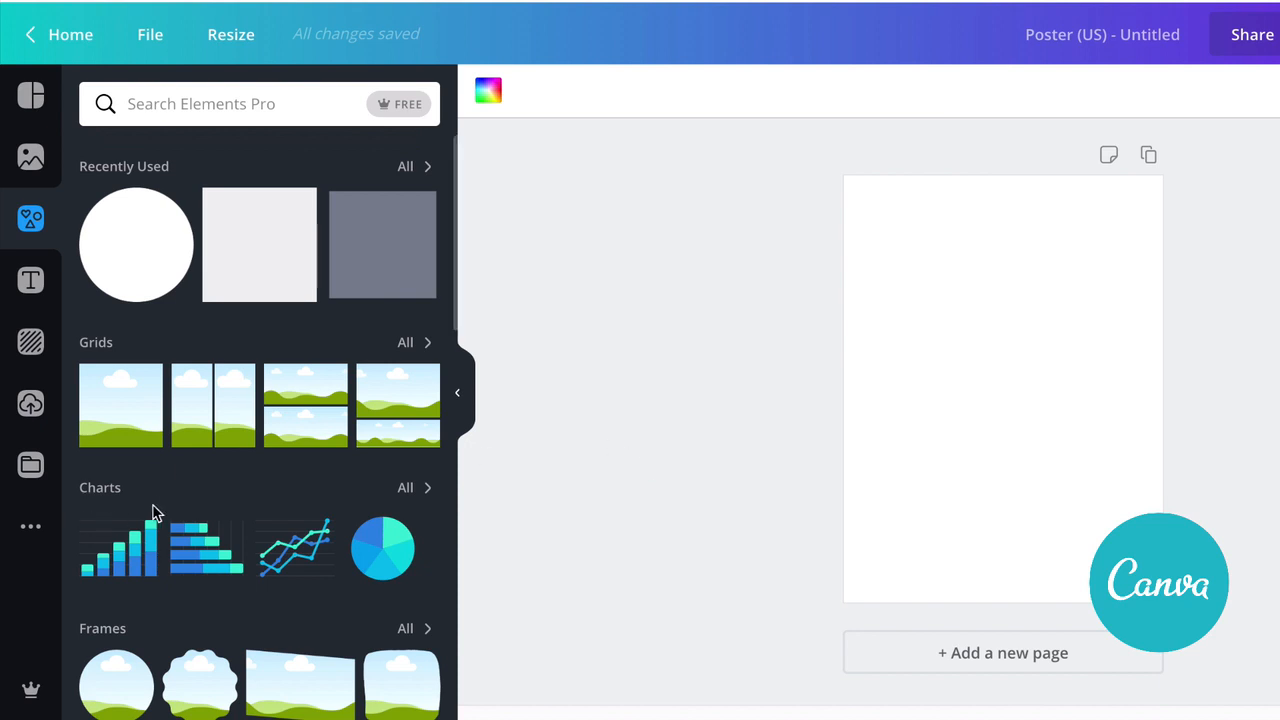
scroll(171, 517, "down", 5)
scroll(234, 514, "up", 5)
left_click(31, 98)
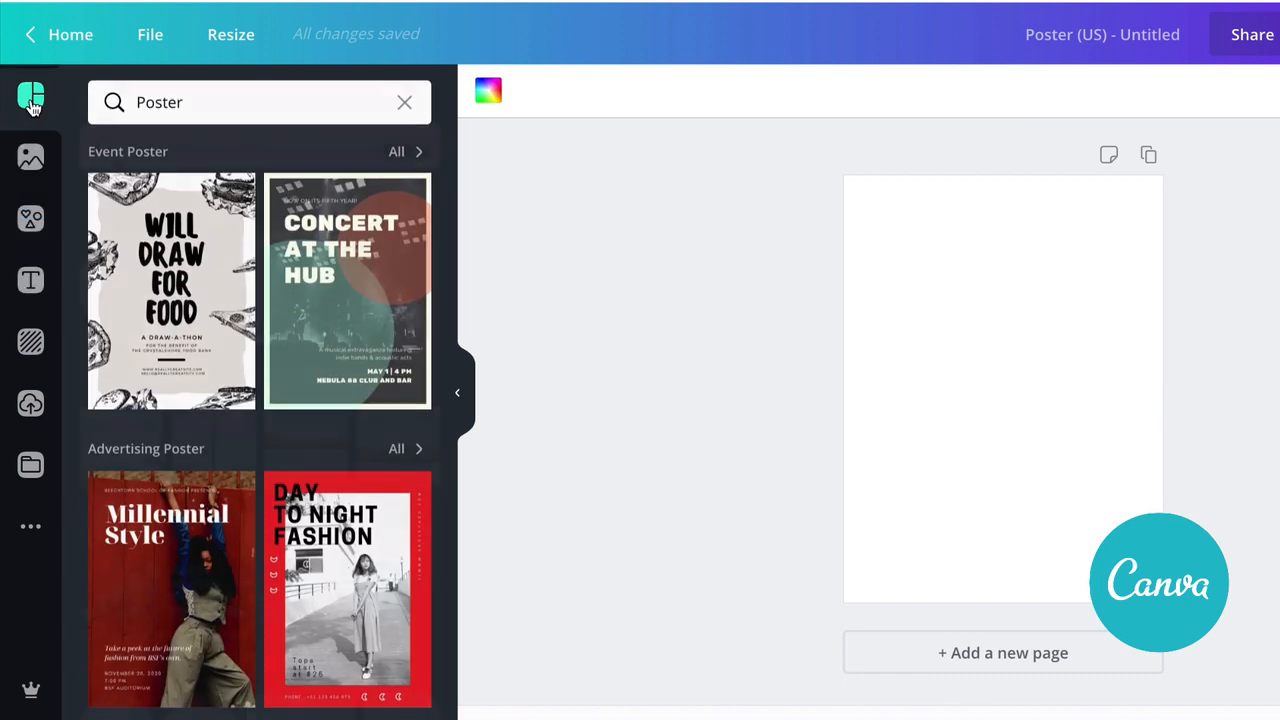
left_click(31, 157)
In Canva, fill the blank poster page with the six-cell grid that has two narrow cells between wider ones and two tall cells beside them.
left_click(31, 220)
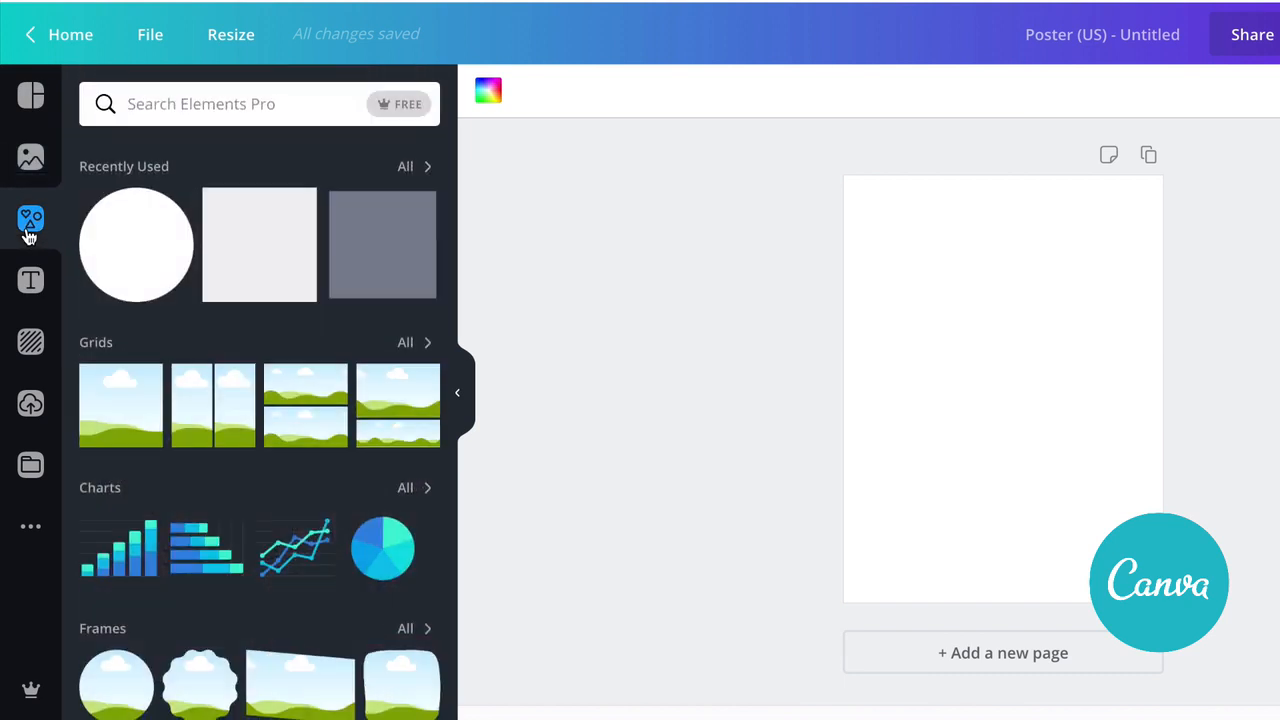
left_click(410, 346)
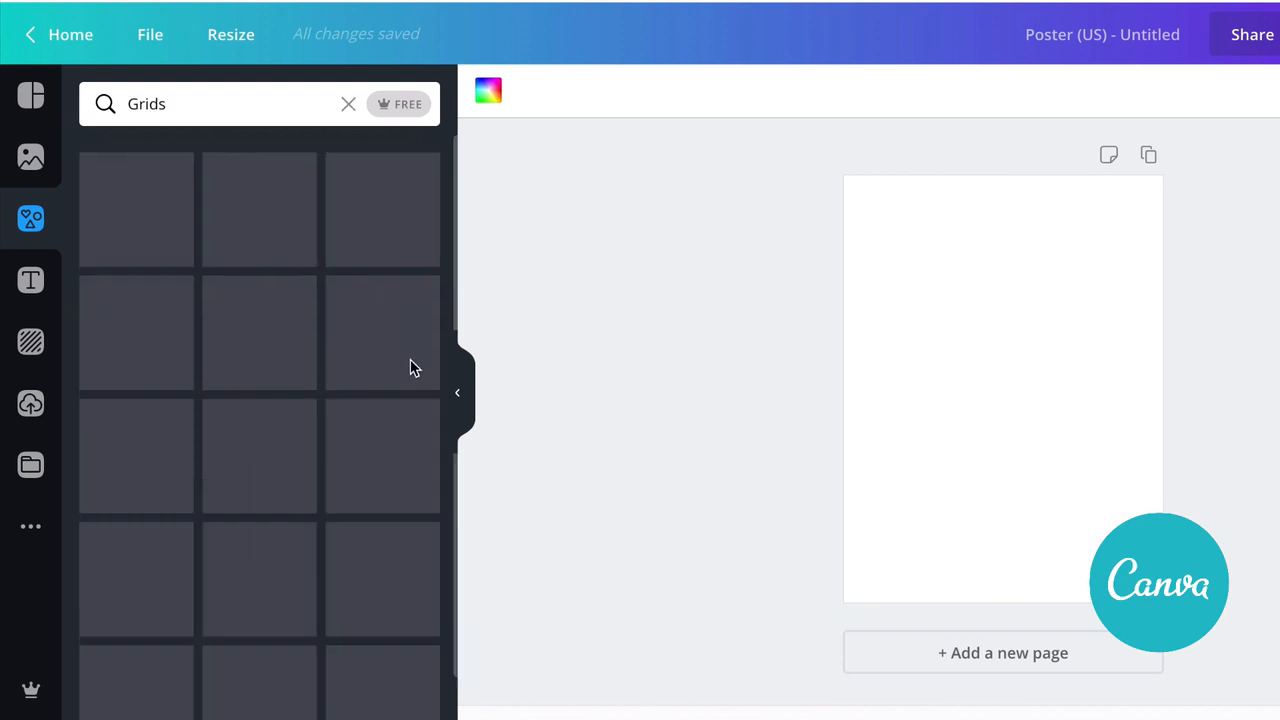
scroll(274, 437, "down", 1)
scroll(300, 469, "down", 10)
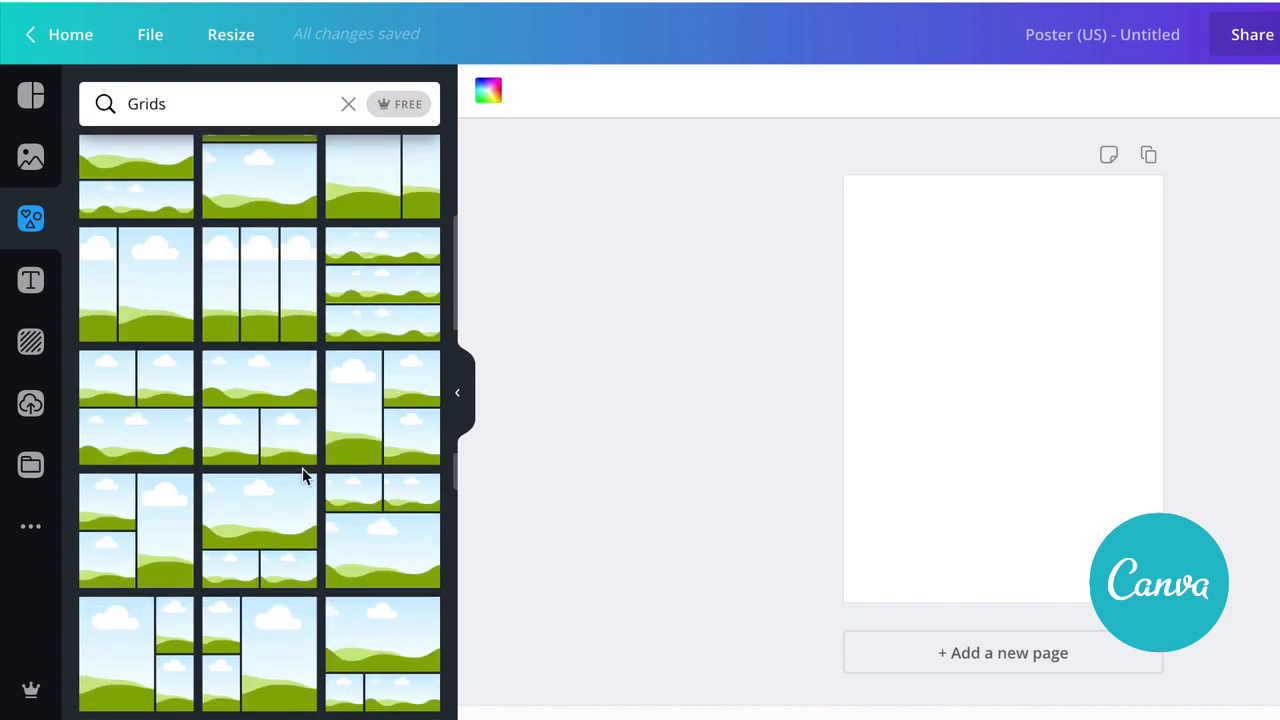
scroll(303, 480, "down", 3)
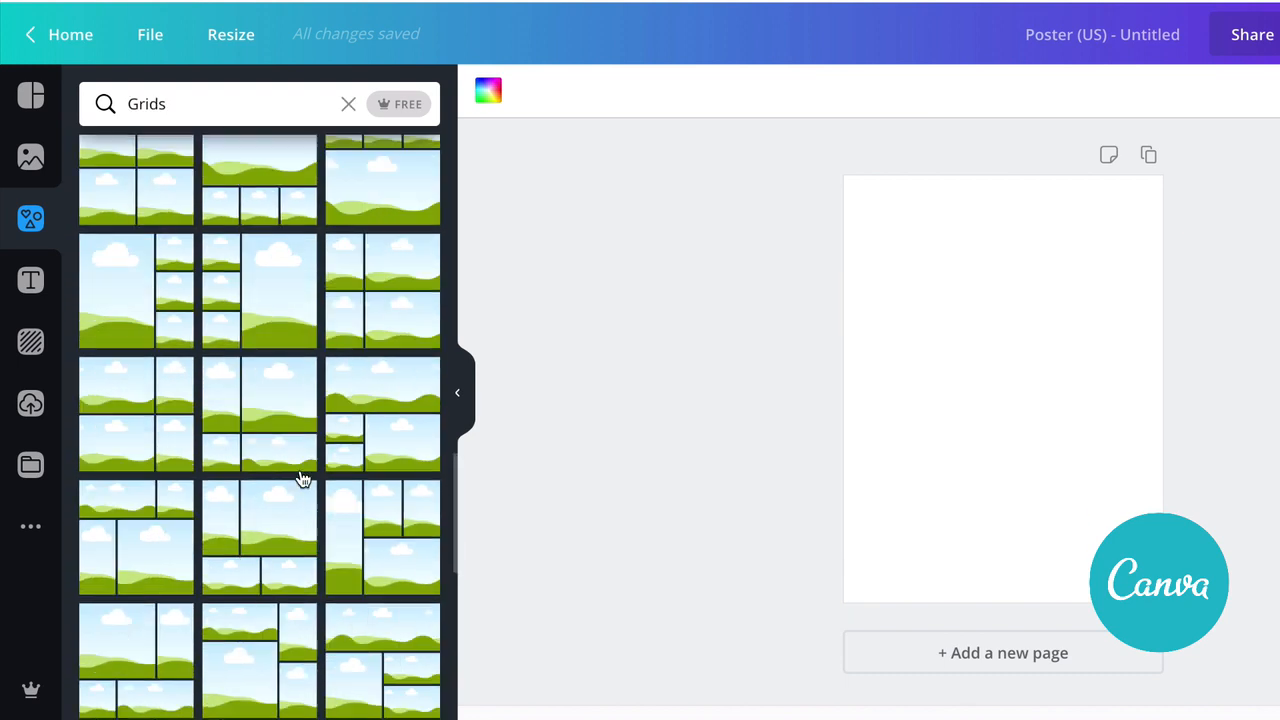
scroll(303, 480, "down", 3)
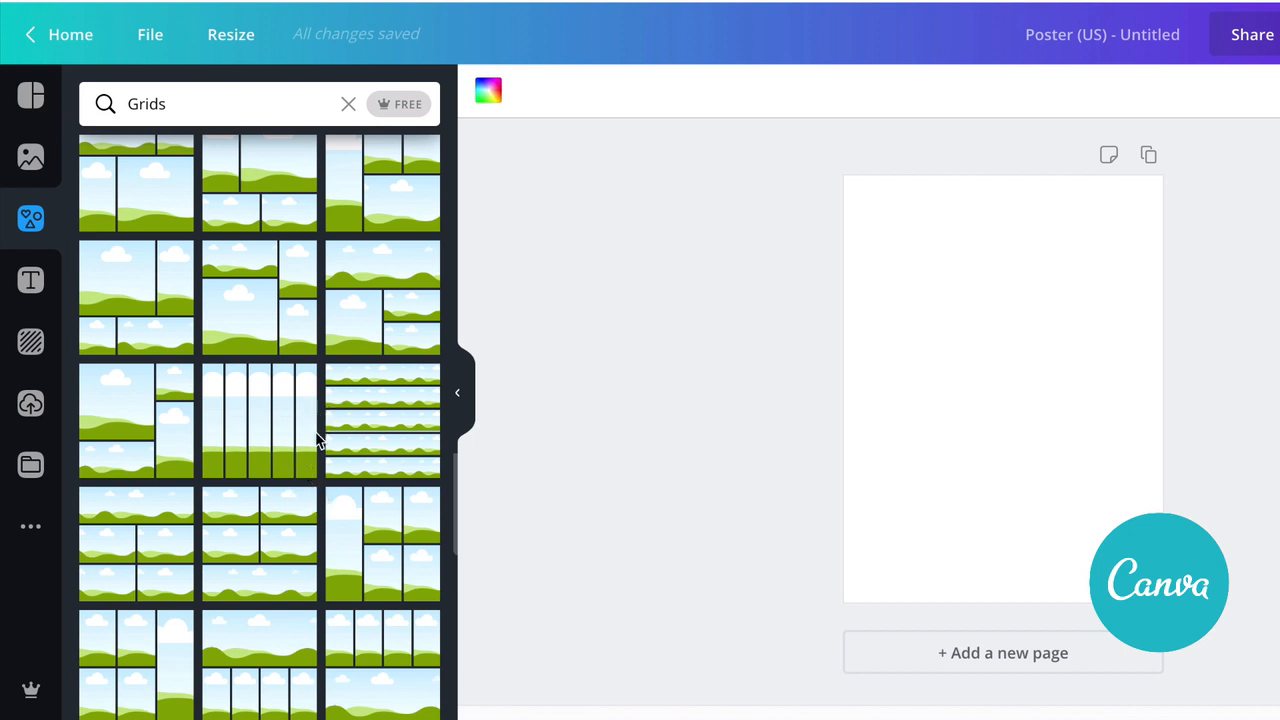
scroll(318, 445, "down", 3)
scroll(333, 470, "down", 1)
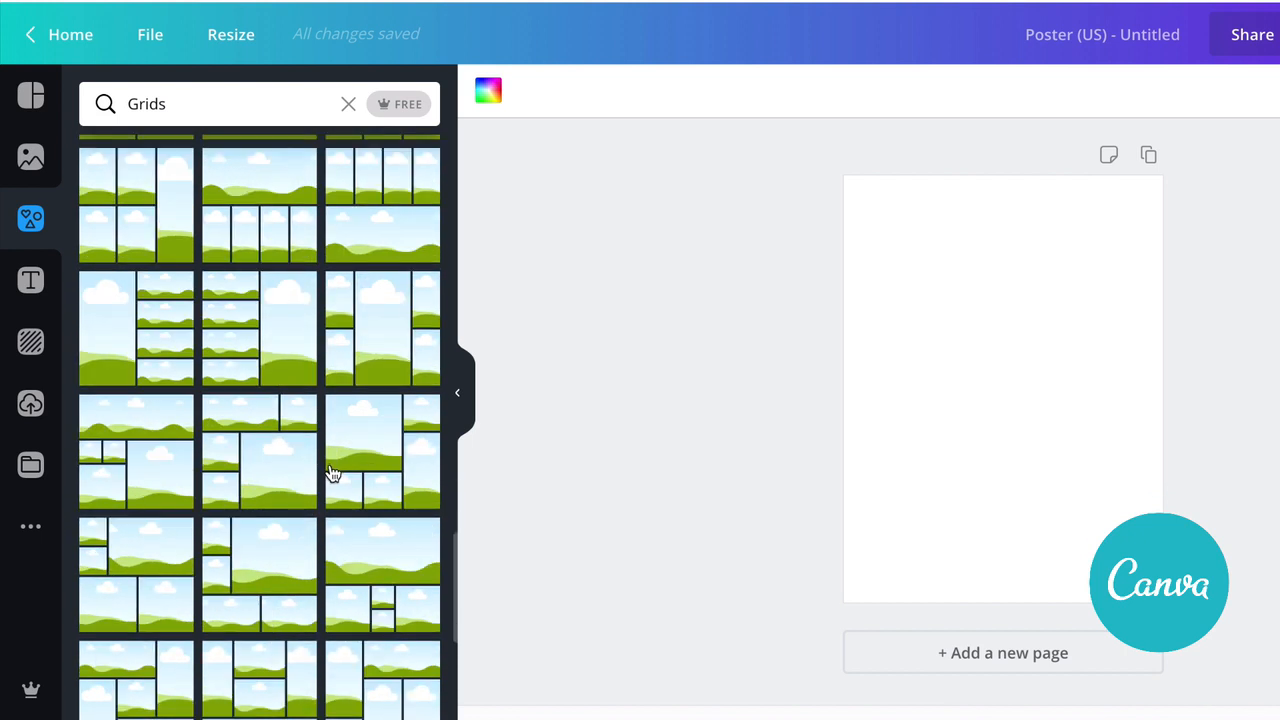
scroll(333, 472, "down", 6)
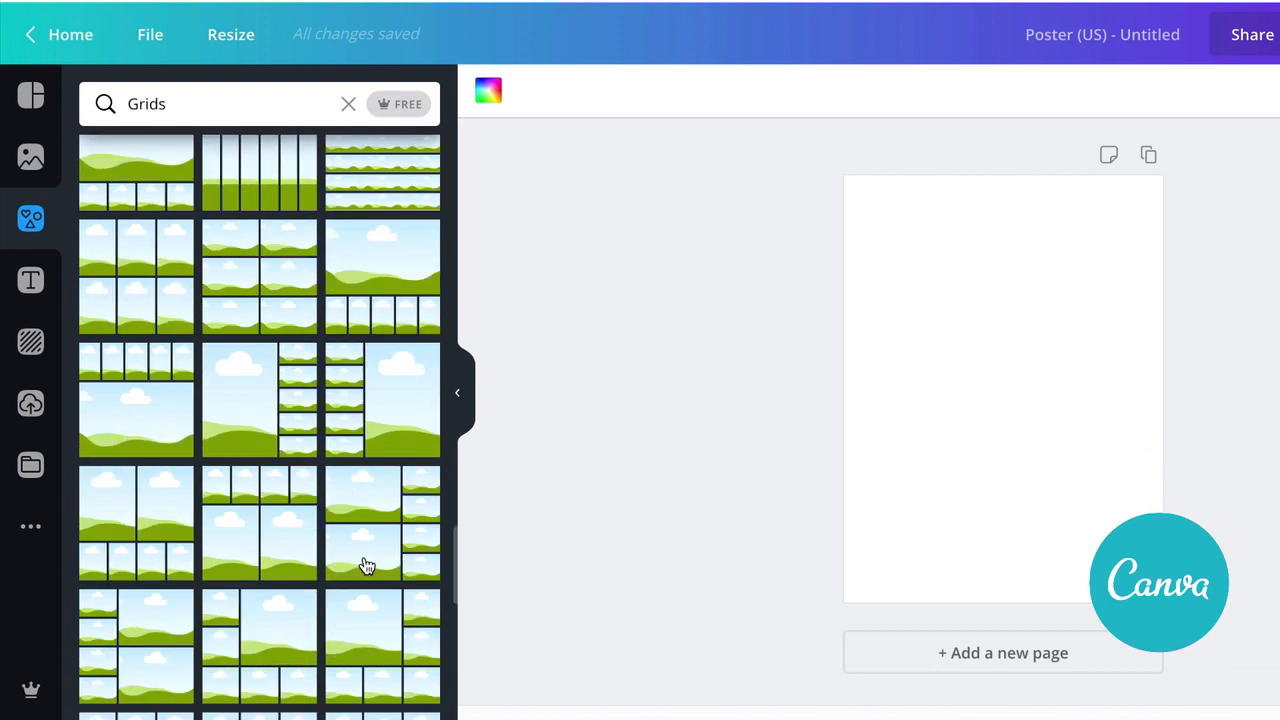
scroll(366, 566, "down", 4)
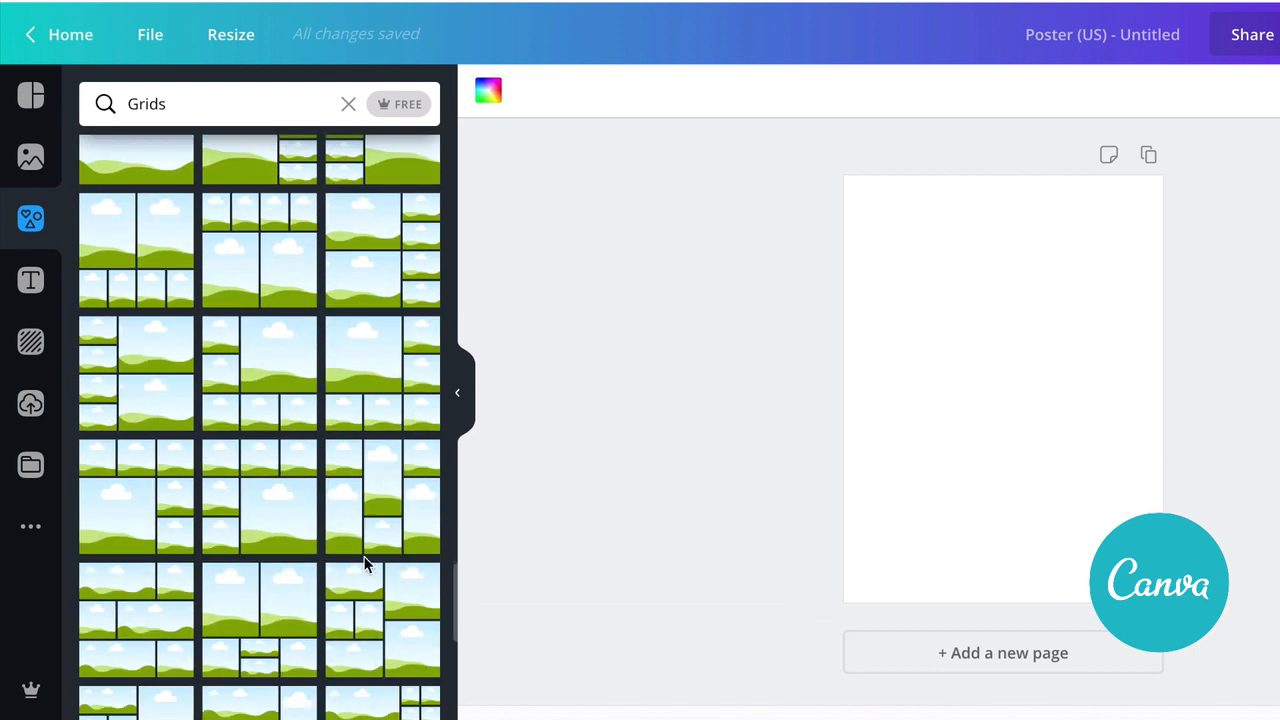
scroll(366, 566, "down", 2)
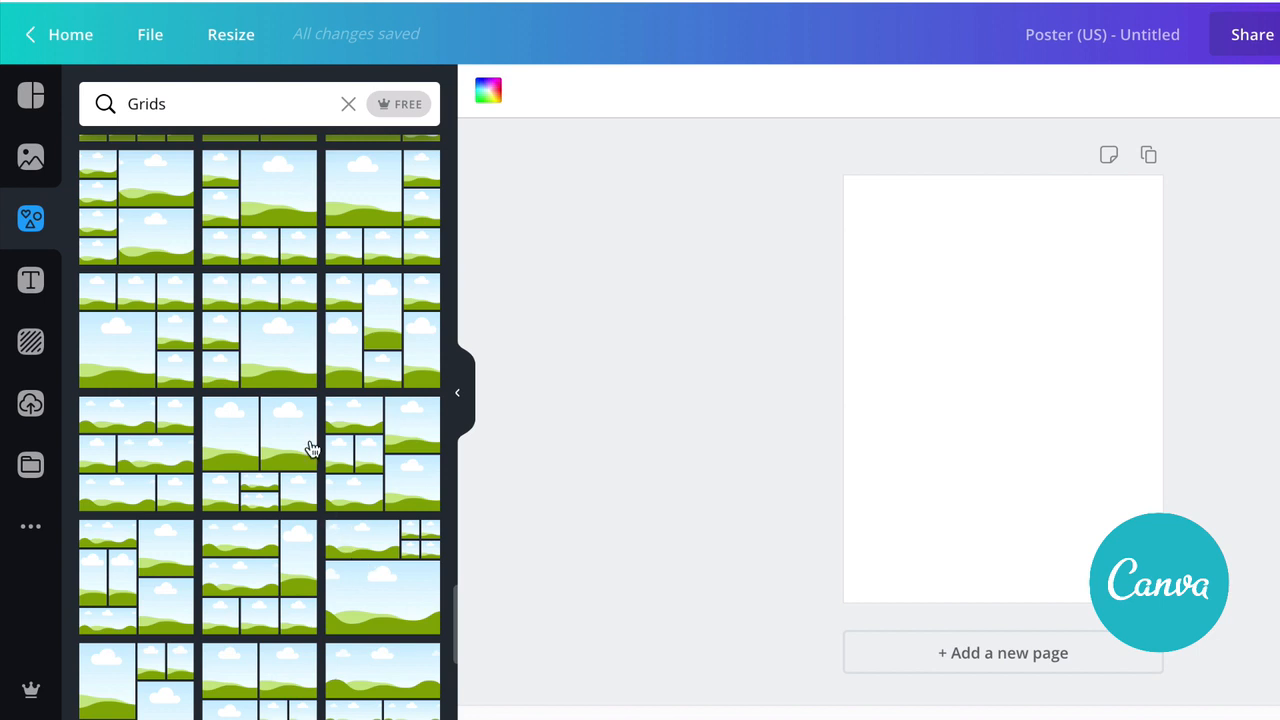
left_click_drag(391, 449, 1019, 332)
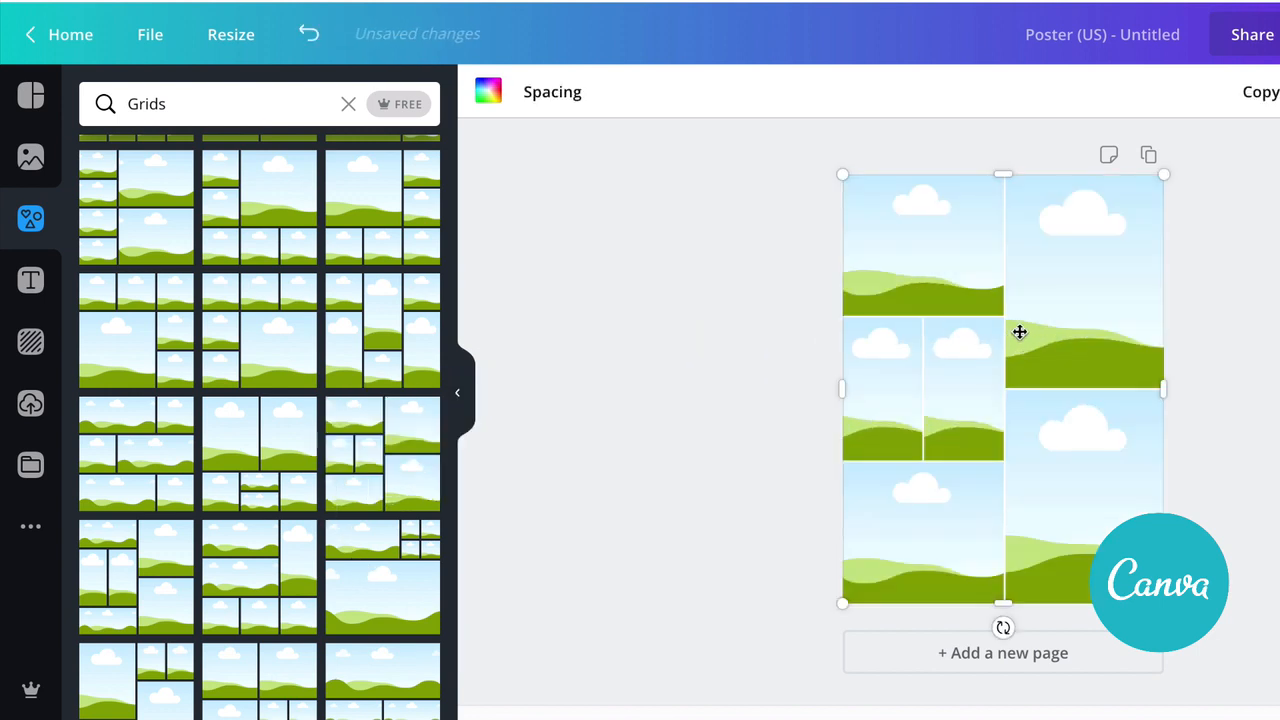
Upload the downloaded coffee photos to the design's image uploads.
left_click(30, 526)
left_click(30, 403)
left_click(260, 106)
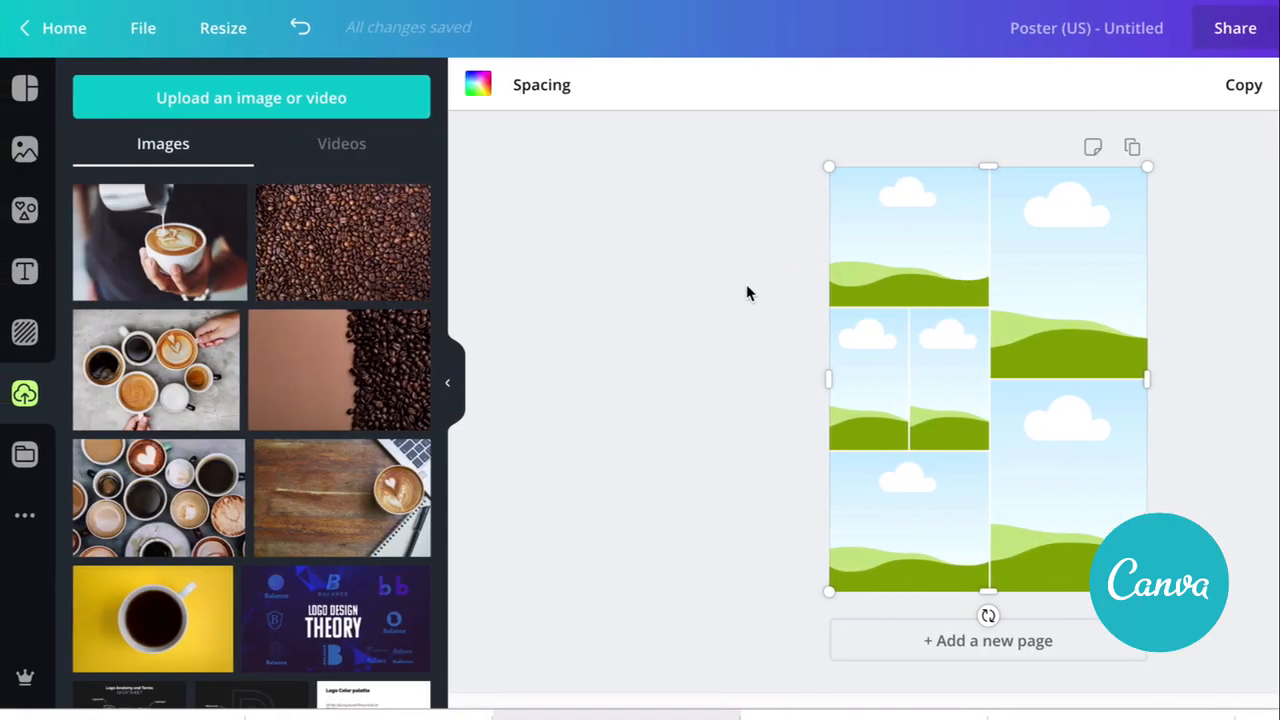
Place the six-cups photo in the grid's upper-left cell, the milk-pouring photo in the upper-right cell and the roasted beans in the lower-right cell.
left_click(925, 285)
left_click_drag(206, 362, 908, 236)
left_click_drag(230, 240, 1070, 260)
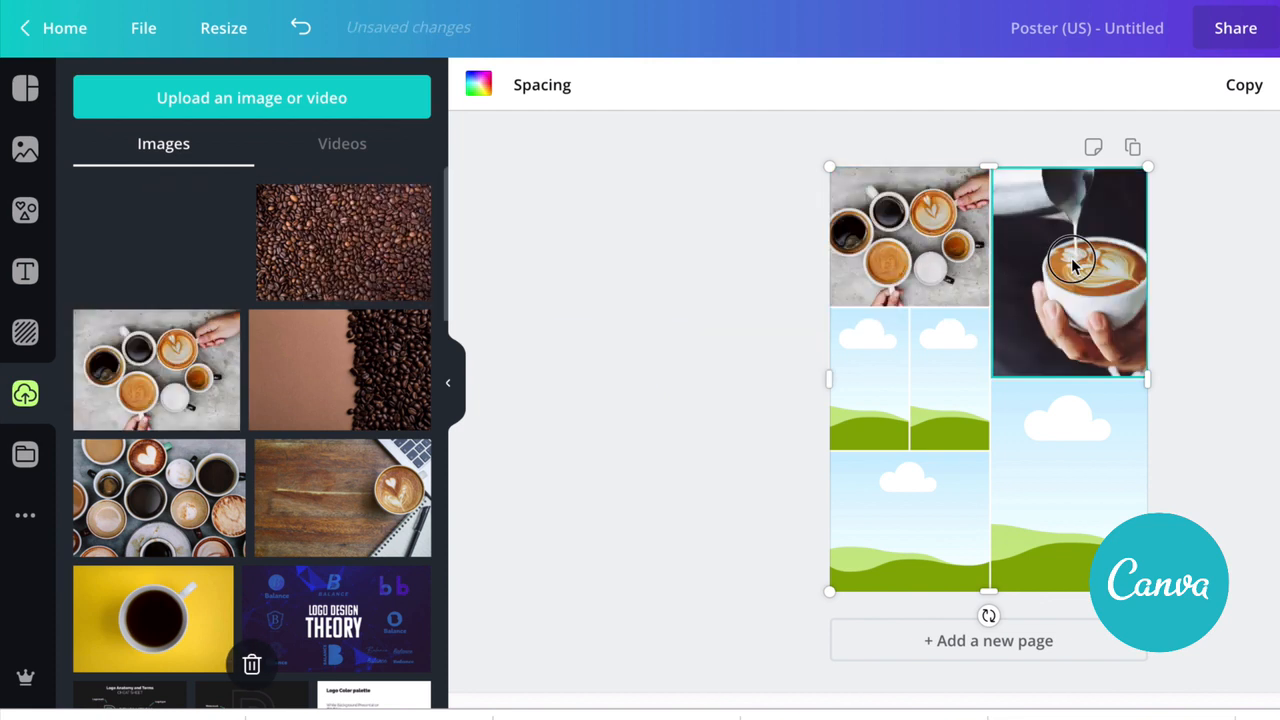
left_click_drag(366, 249, 1062, 462)
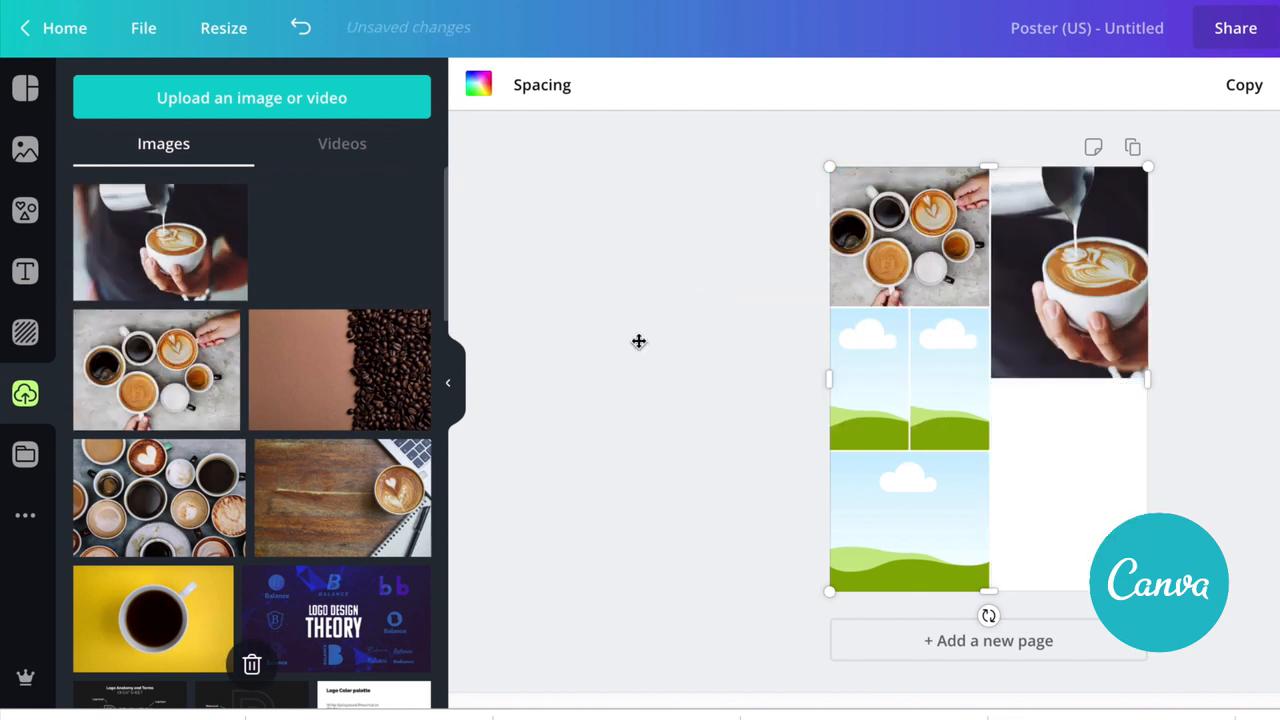
Fill the lower-left cell with the brown-background beans photo, and the two narrow cells with the wooden-table latte and the assorted cups.
left_click_drag(345, 368, 905, 515)
left_click_drag(345, 495, 868, 390)
left_click_drag(155, 483, 949, 378)
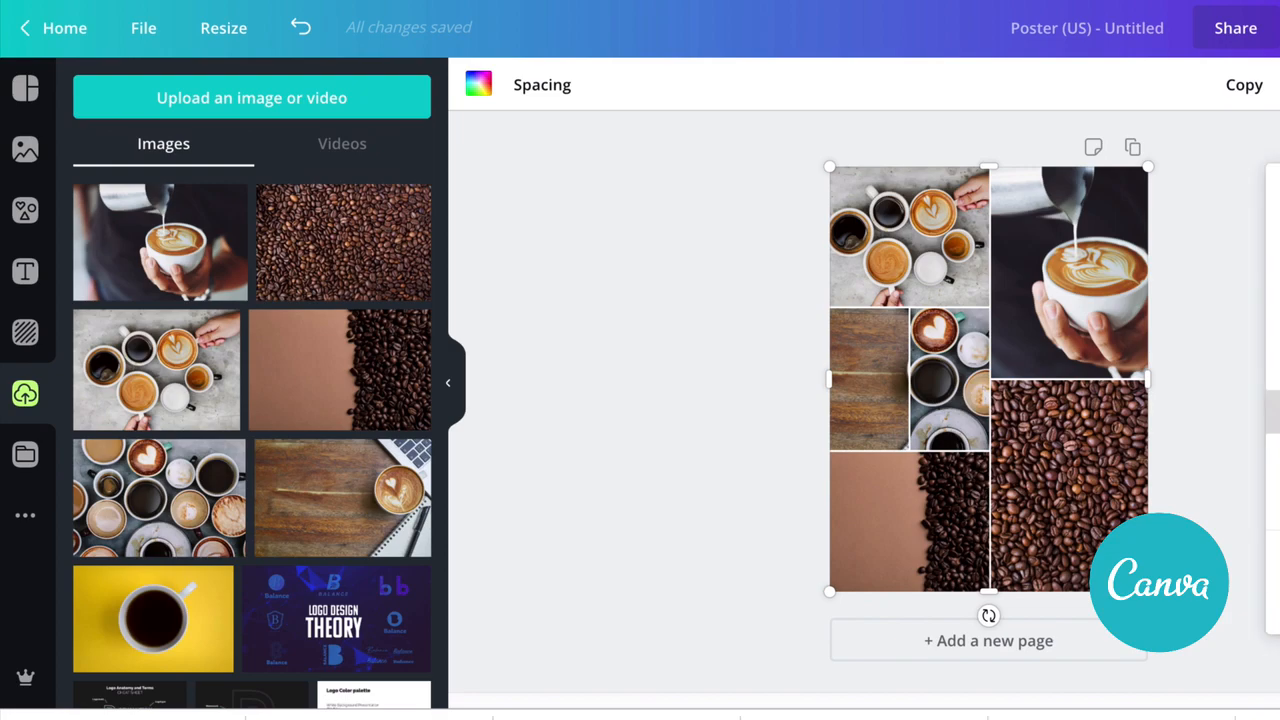
Adjust the photo crops: shift the assorted cups within their narrow cell, and enlarge and centre the latte in the other narrow cell.
double_click(949, 378)
left_click_drag(863, 374, 781, 385)
double_click(657, 354)
left_click_drag(657, 354, 465, 345)
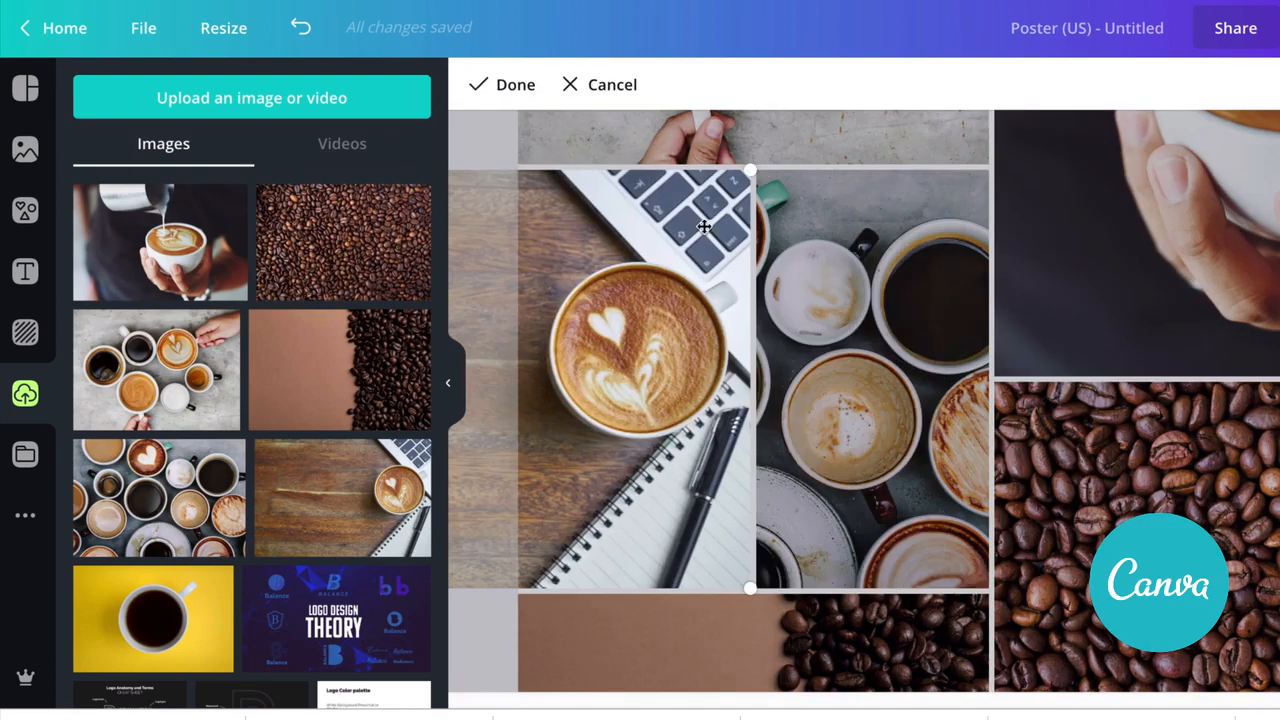
left_click_drag(754, 168, 1225, 112)
left_click_drag(923, 211, 533, 423)
key("Return")
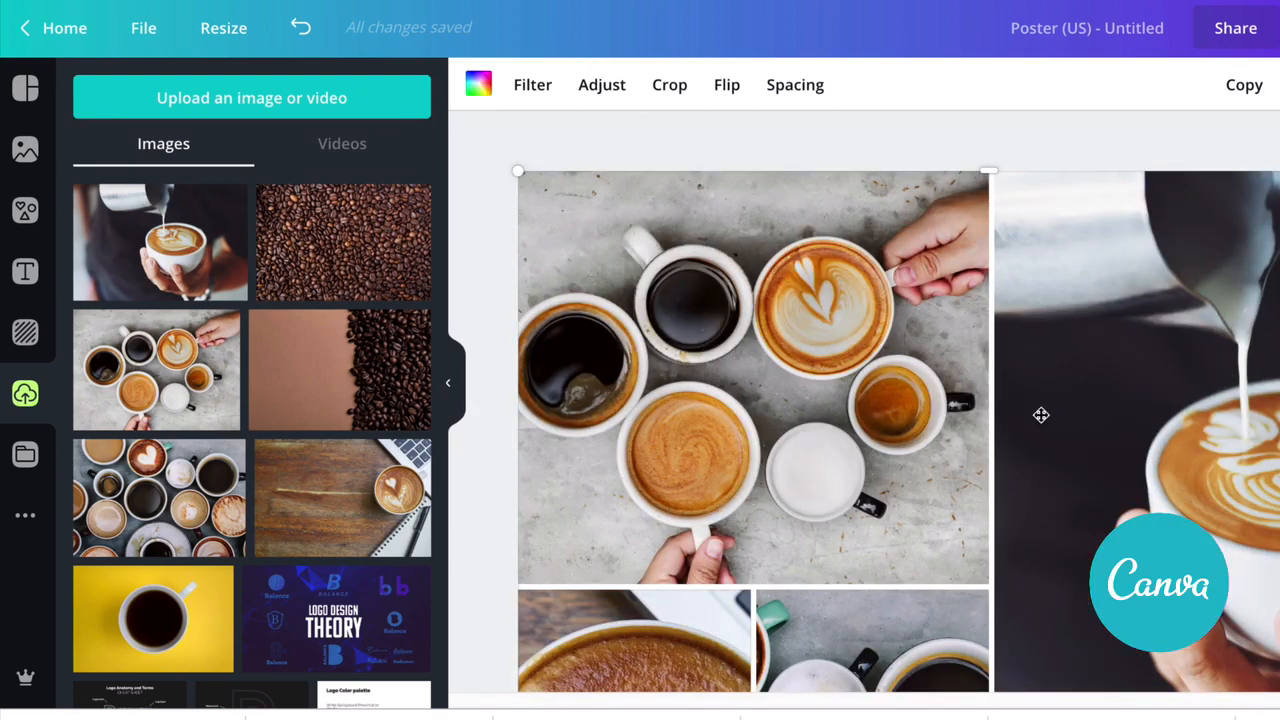
double_click(1040, 414)
left_click_drag(1034, 171, 798, 360)
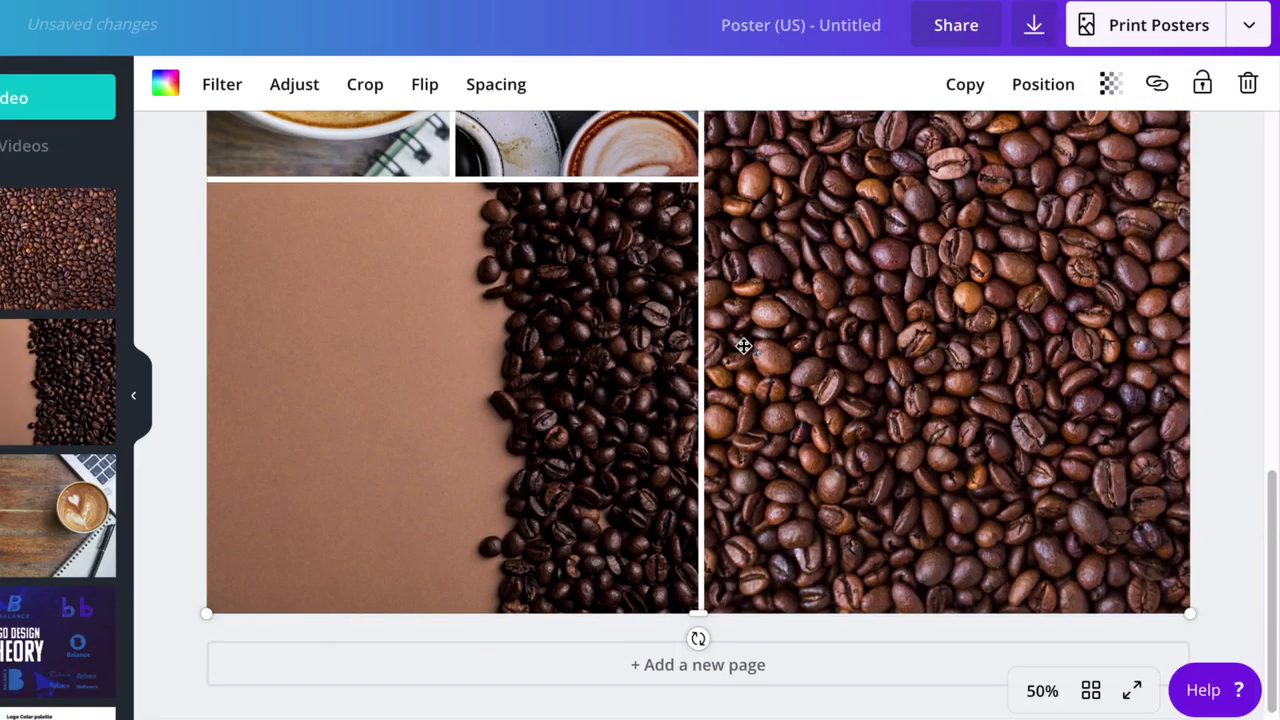
Download the finished coffee collage poster as a JPG file.
scroll(737, 343, "up", 5)
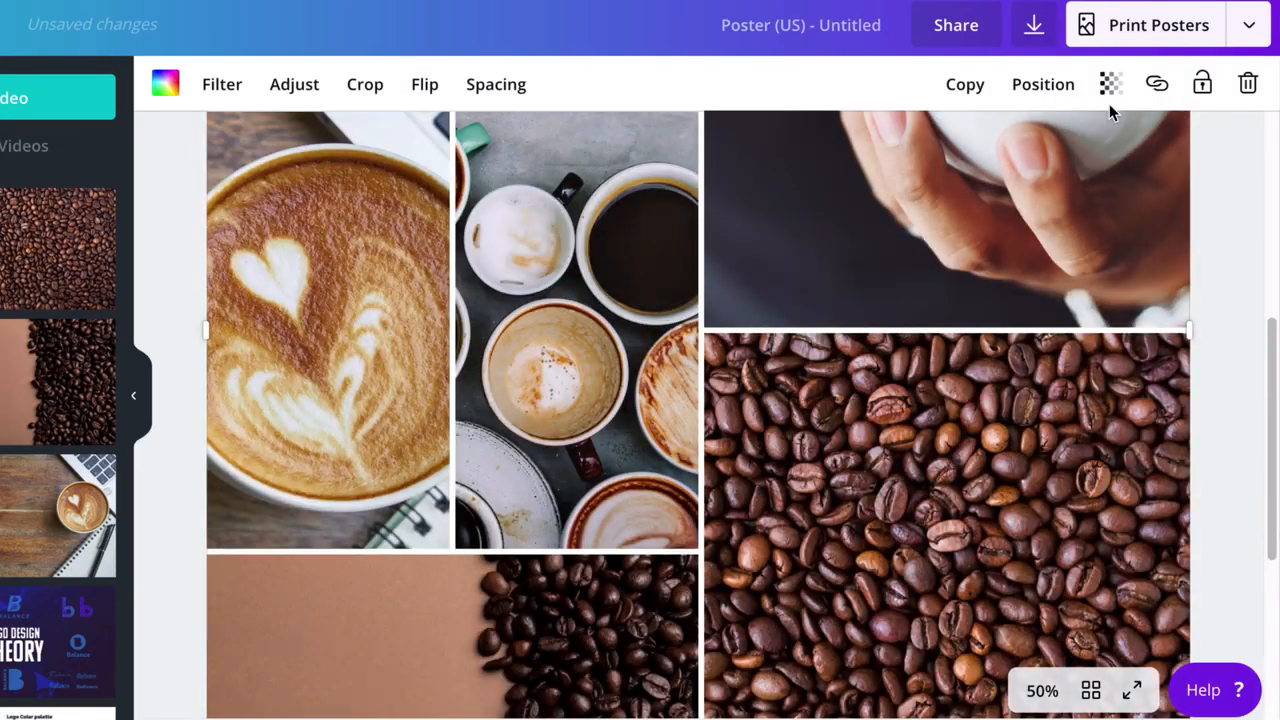
left_click(1036, 30)
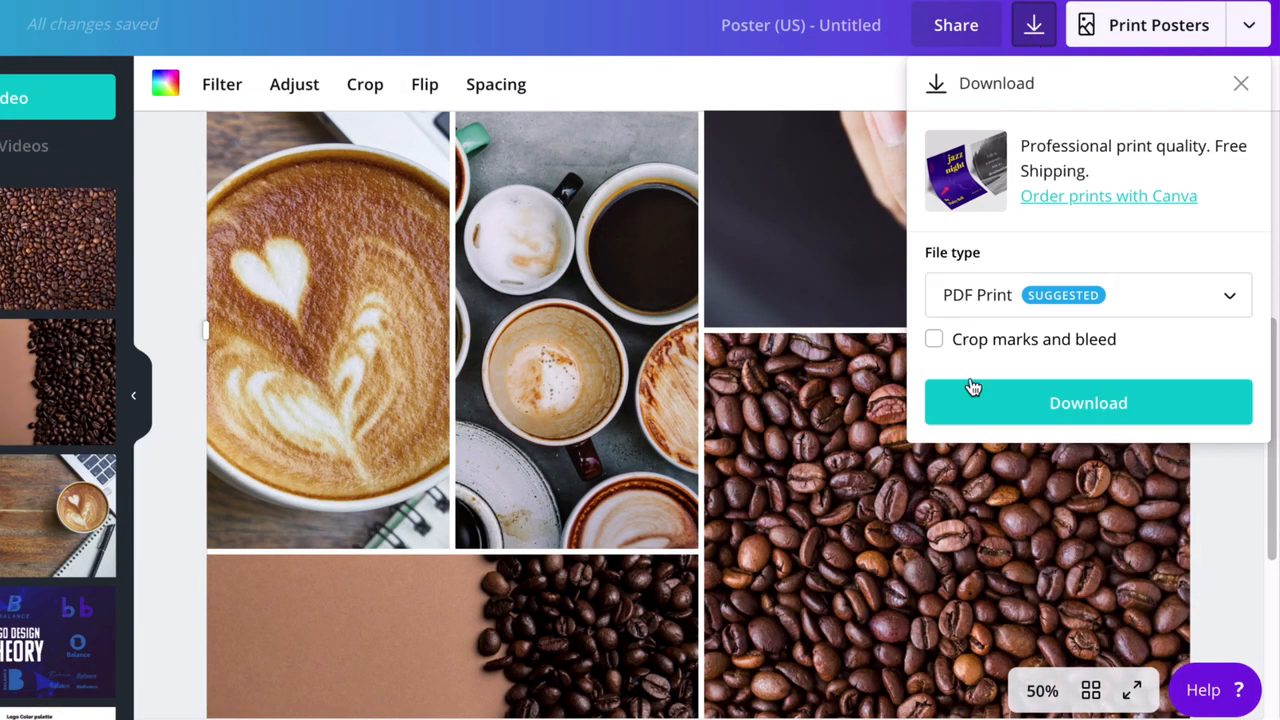
left_click(950, 305)
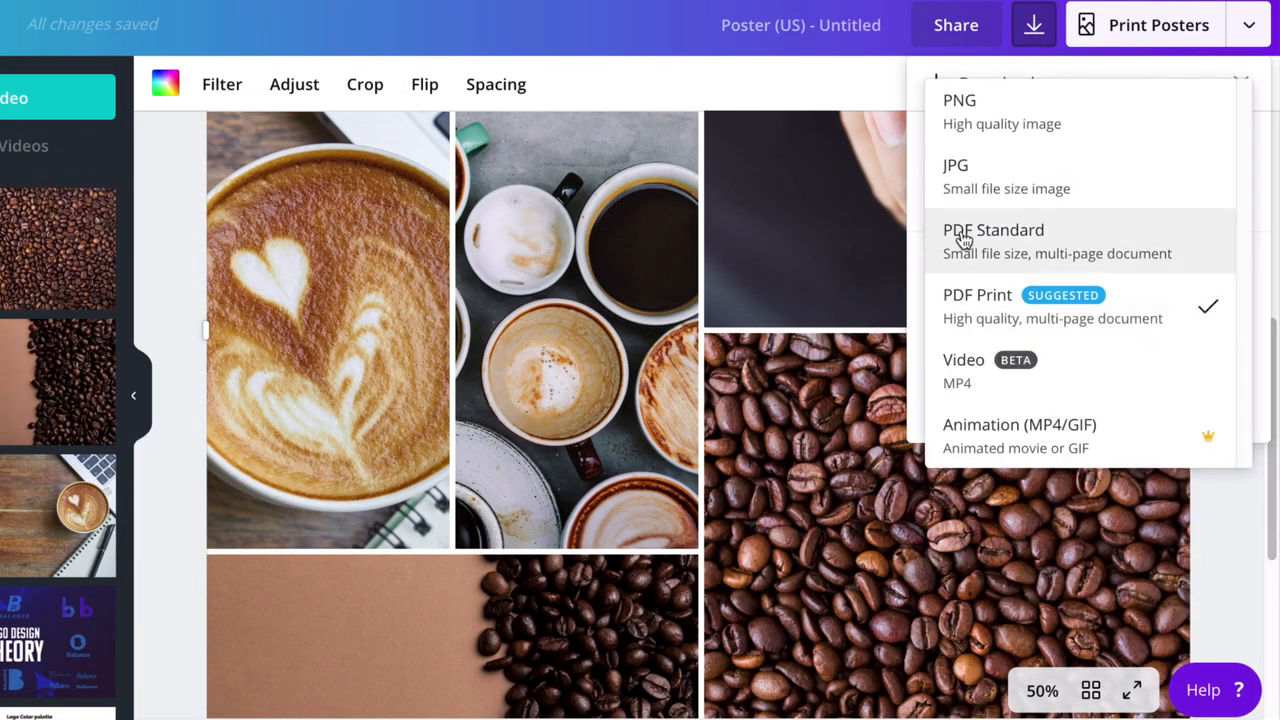
left_click(966, 180)
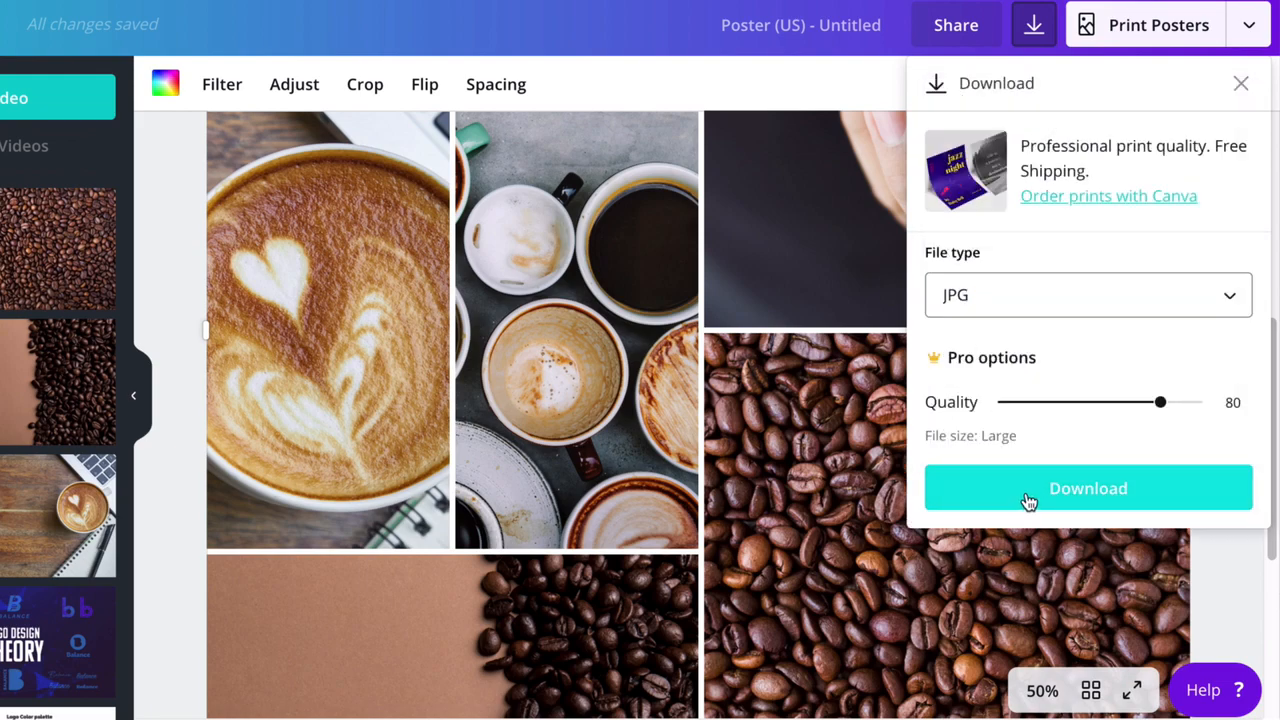
left_click(1200, 402)
left_click(1071, 498)
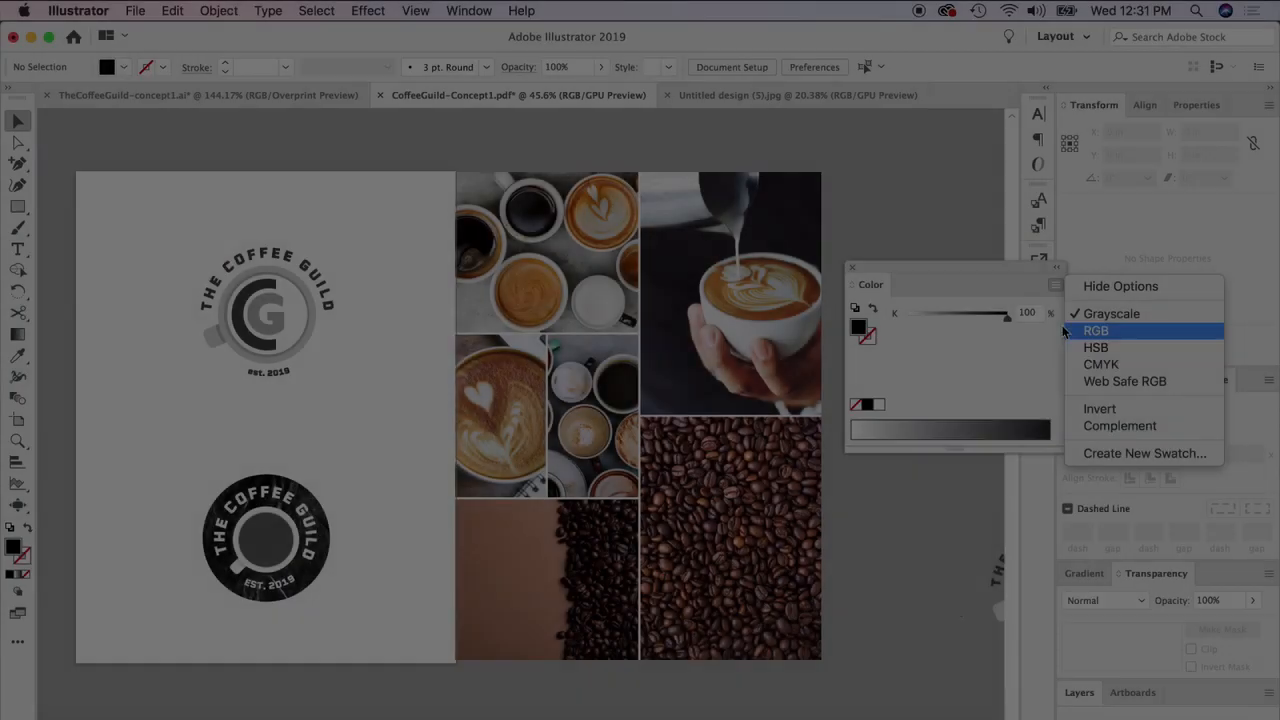
In Adobe Illustrator, set the color mode of the CoffeeGuild-Concept1.pdf document to CMYK.
left_click(1020, 293)
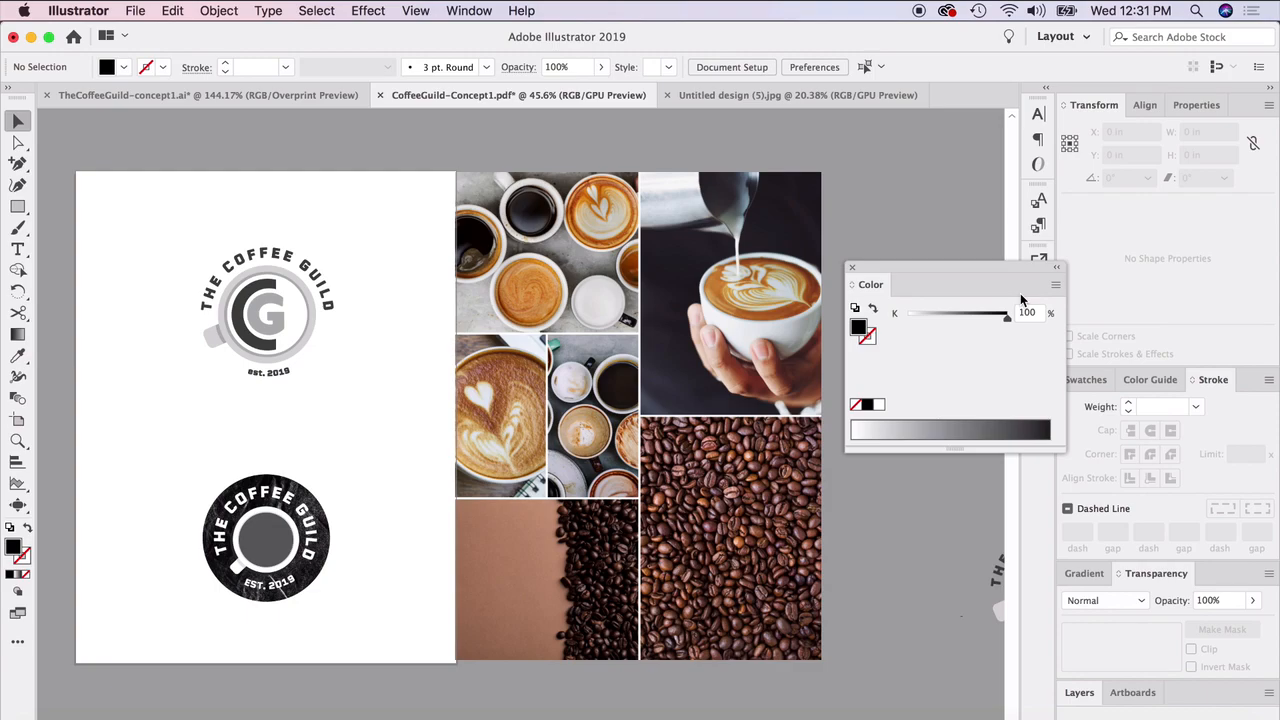
left_click(78, 10)
mouse_move(135, 10)
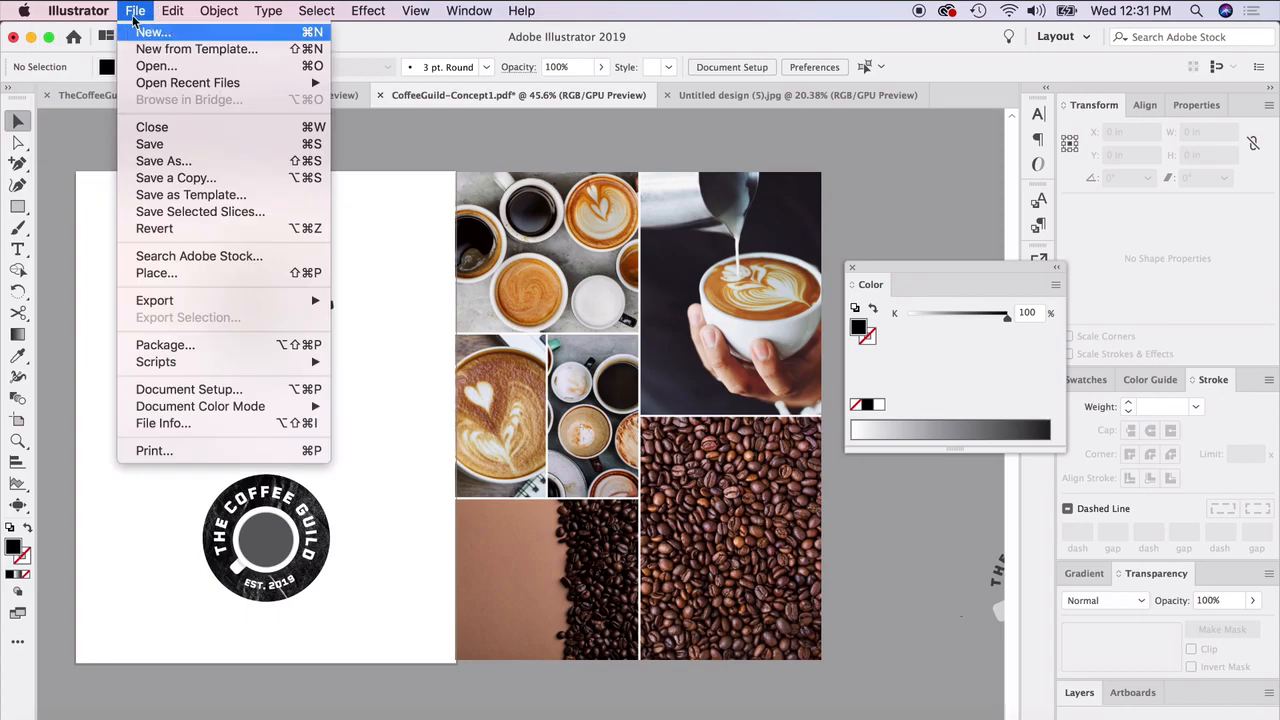
mouse_move(269, 410)
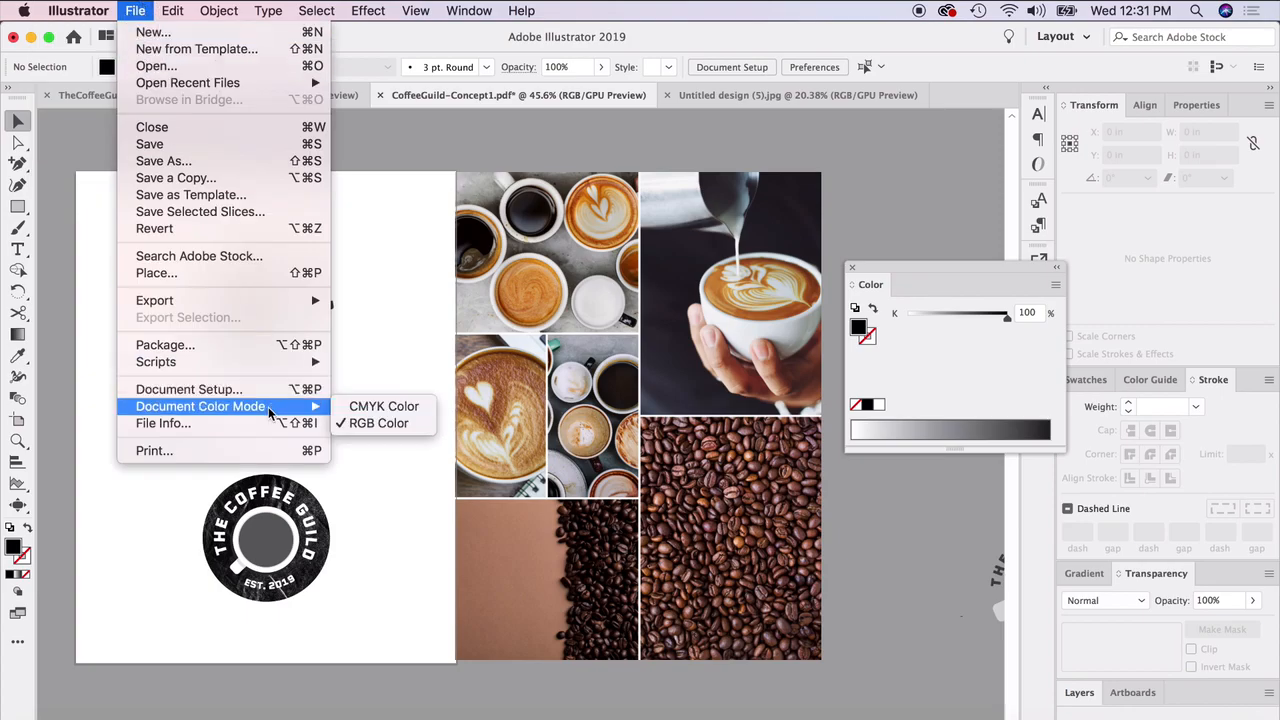
left_click(377, 408)
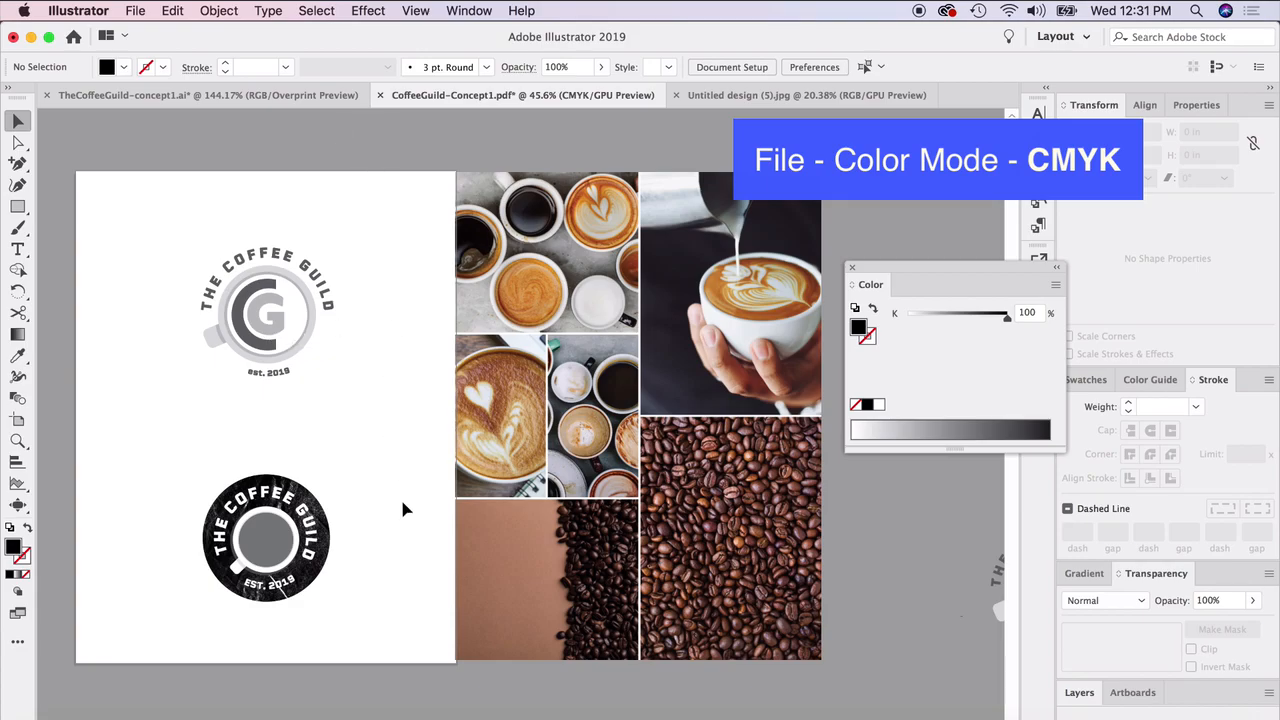
Select the handle and the light grey outer ring of the cup in the upper Coffee Guild logo.
scroll(403, 510, "left", 3)
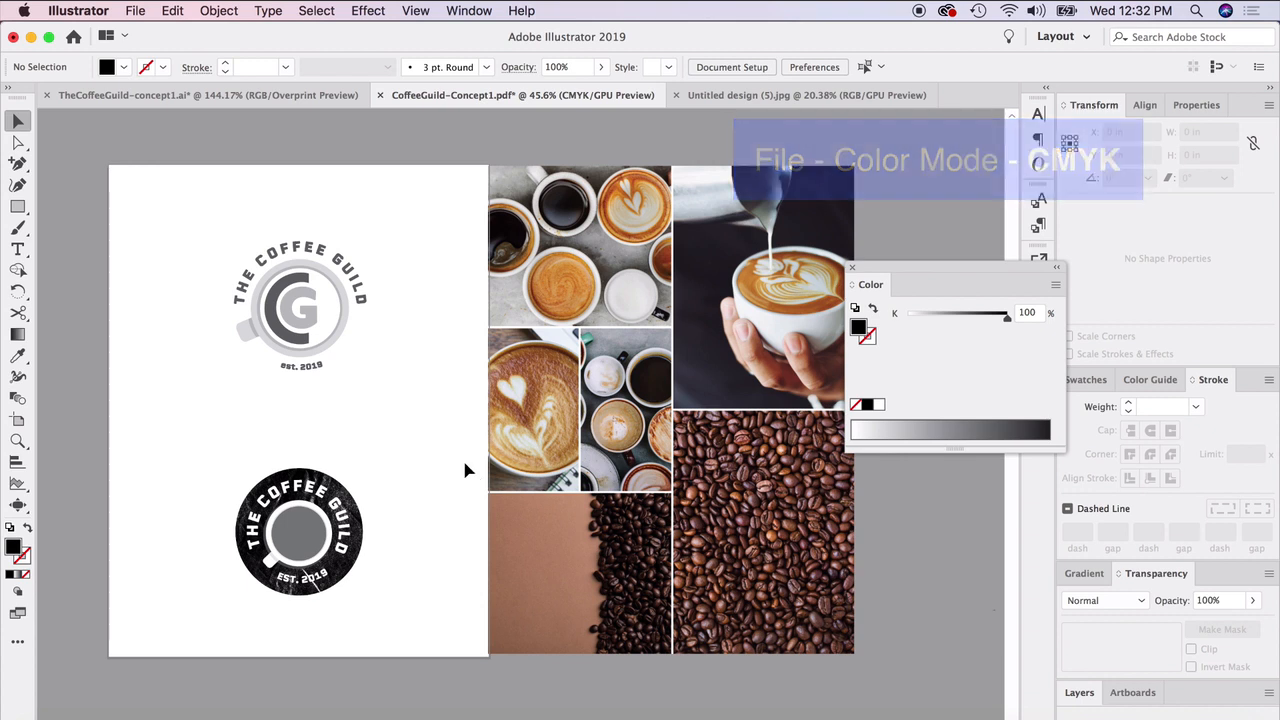
scroll(476, 498, "right", 2)
scroll(480, 498, "right", 2)
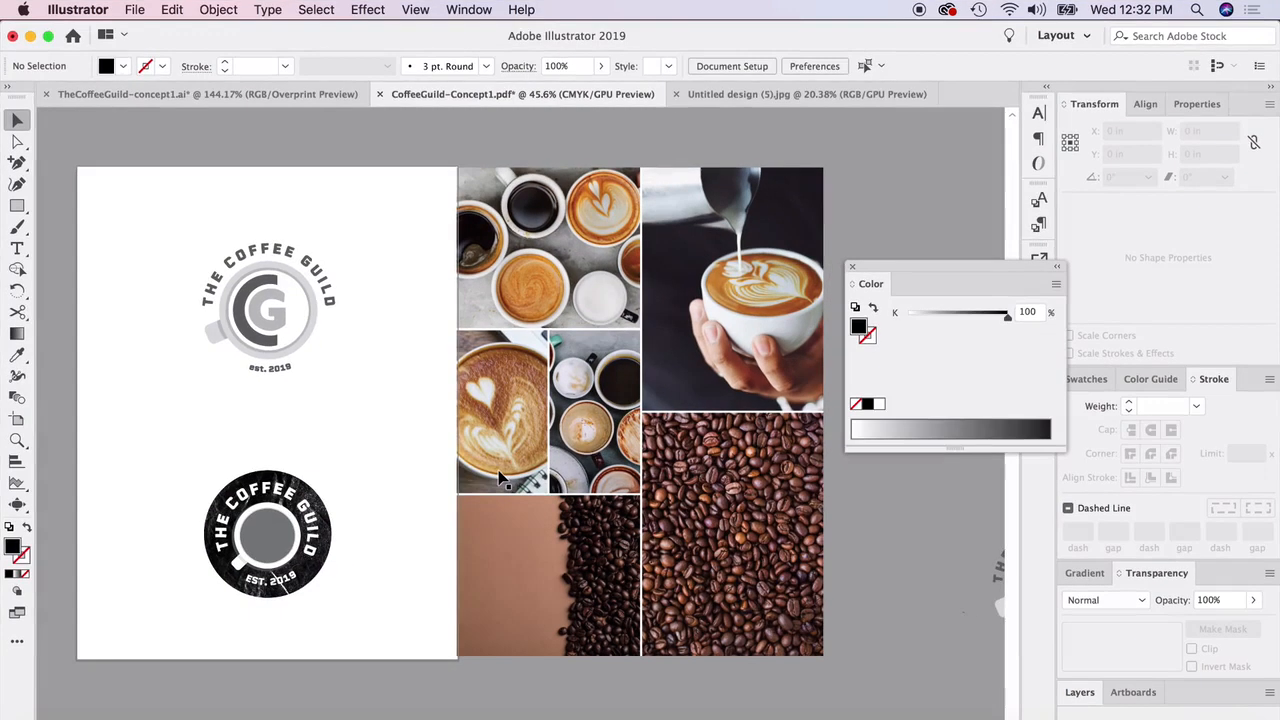
scroll(500, 482, "up", 3)
scroll(500, 475, "left", 4)
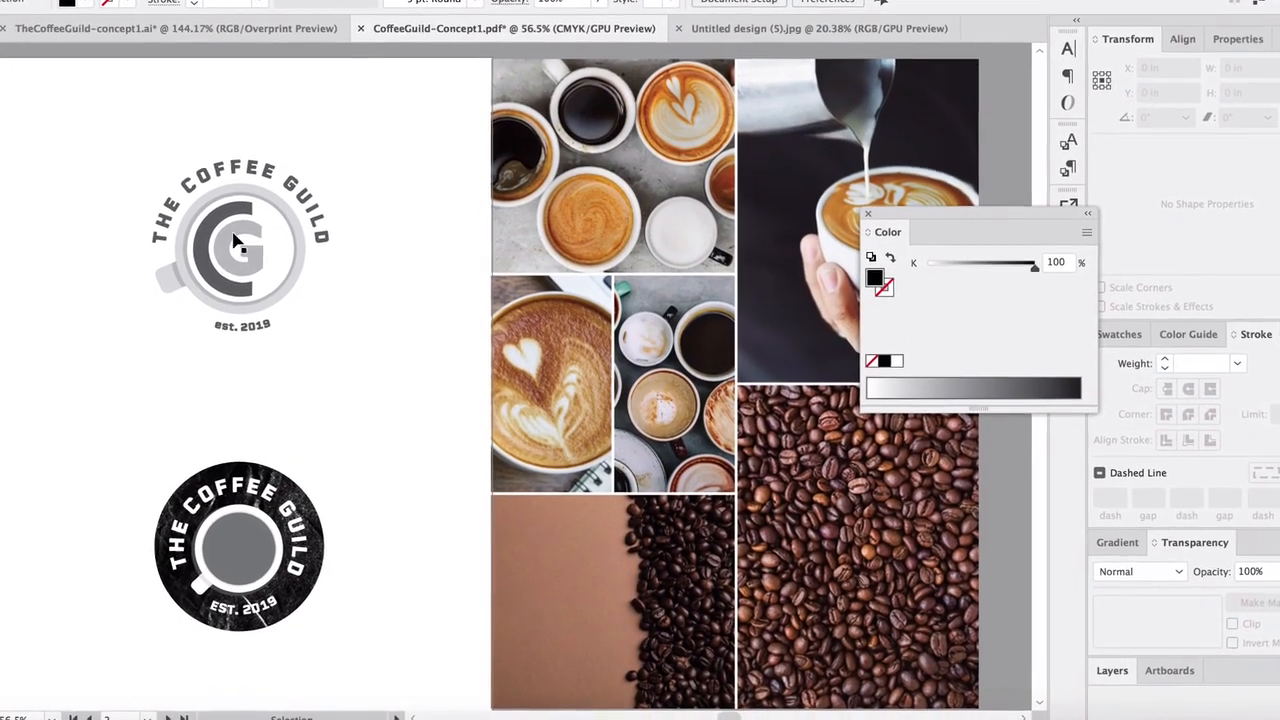
scroll(245, 252, "right", 3)
scroll(218, 236, "up", 2)
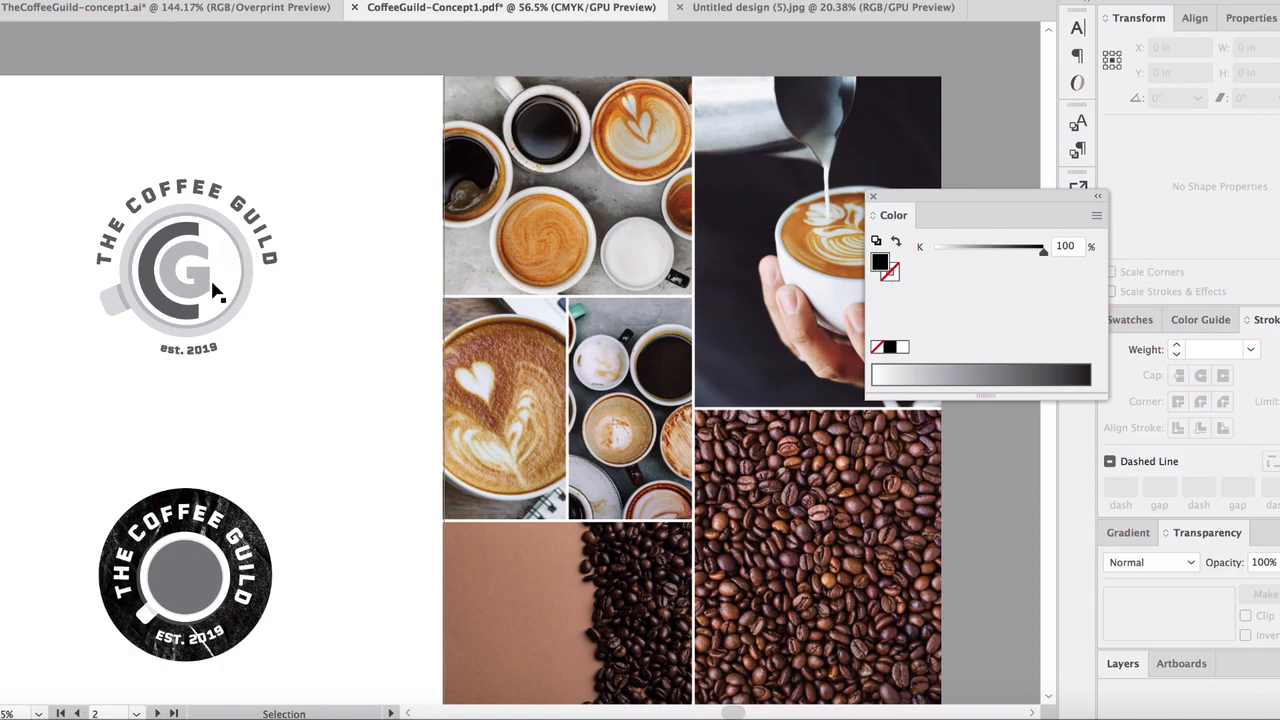
scroll(210, 240, "up", 1)
scroll(195, 258, "left", 2)
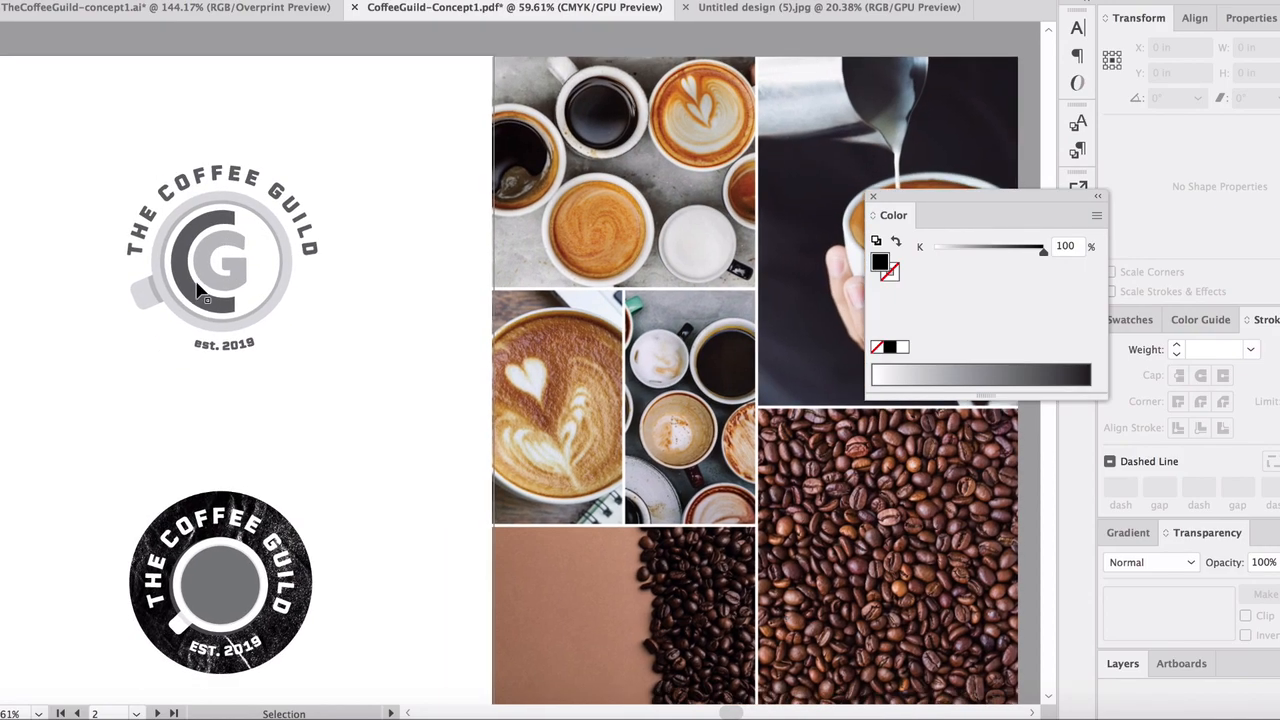
scroll(200, 290, "up", 2)
left_click(138, 292)
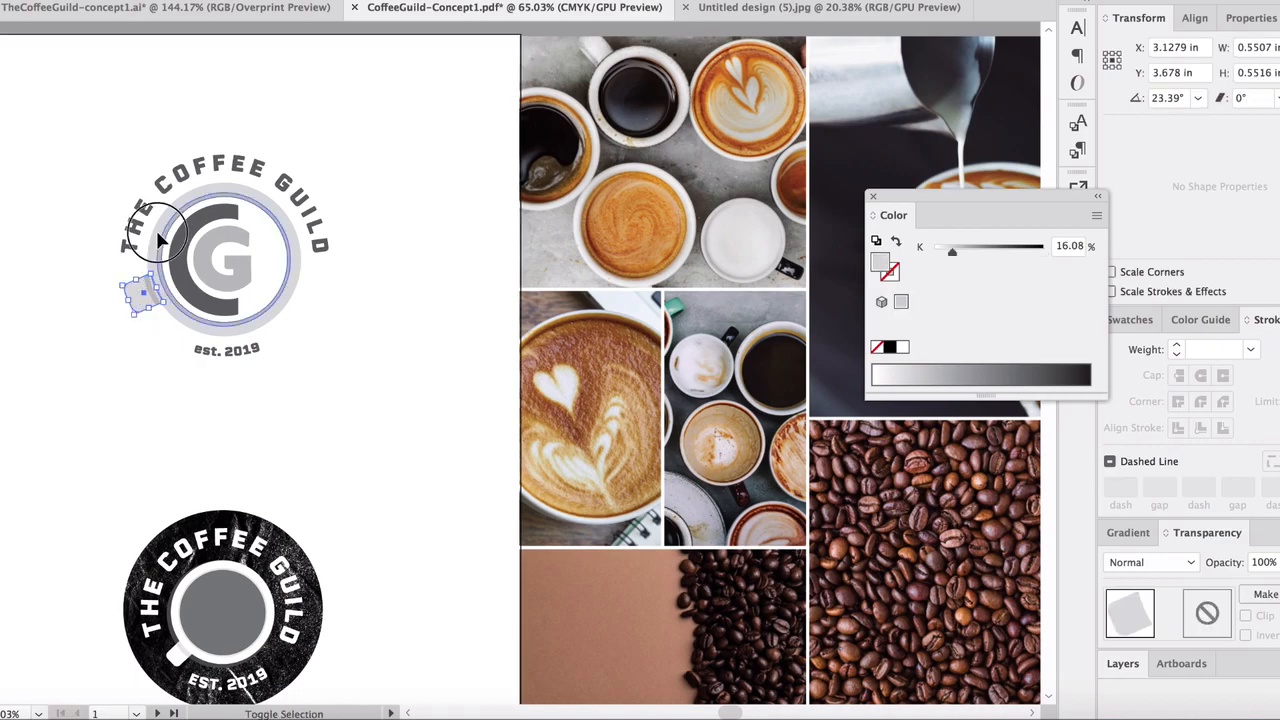
left_click(158, 237, "shift")
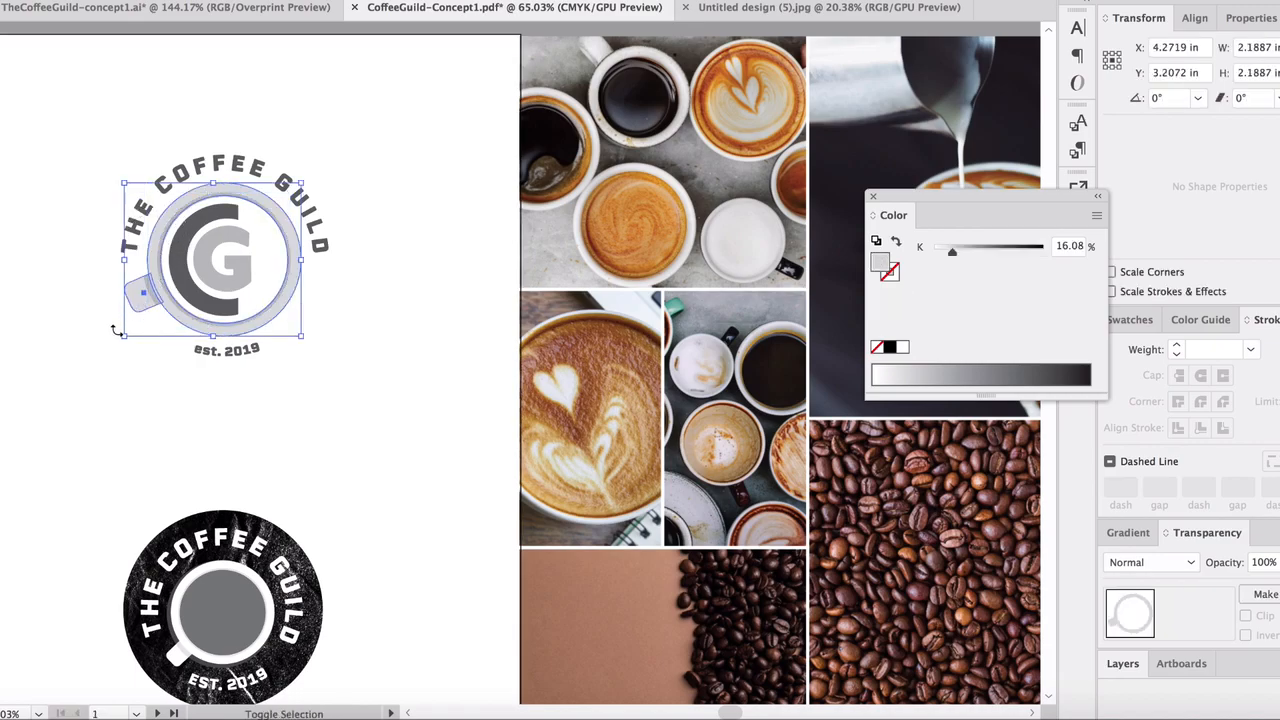
scroll(114, 316, "up", 3)
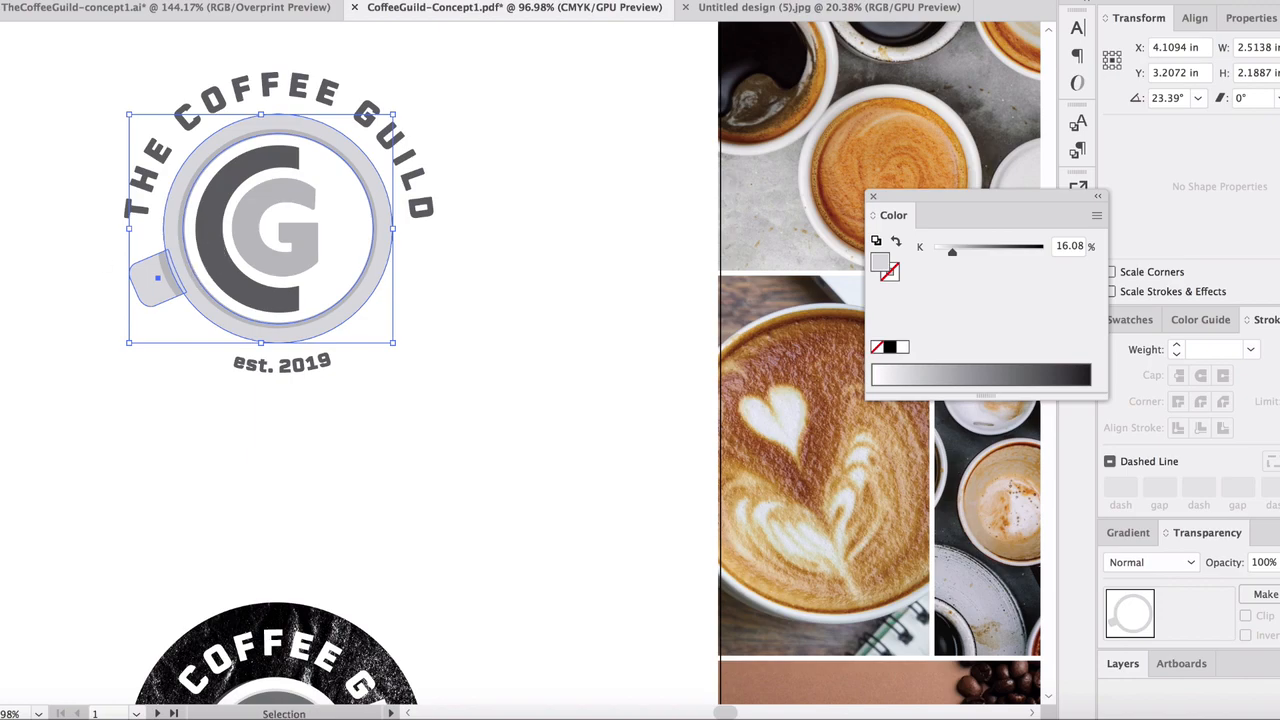
Switch the Color panel to CMYK and mix a cream fill of C 0, M 3, Y 5, K 6 for the ring and handle.
double_click(2, 510)
left_click(1048, 420)
left_click_drag(952, 215, 1011, 295)
left_click(1146, 283)
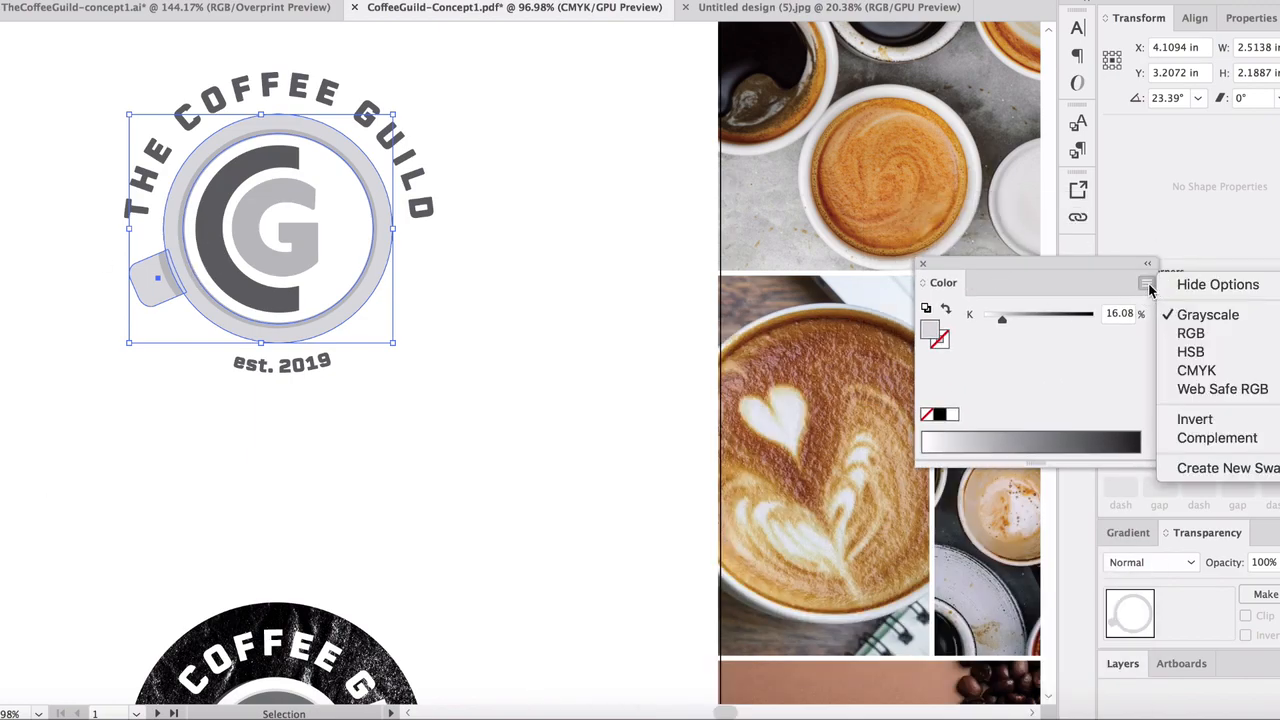
left_click(1195, 370)
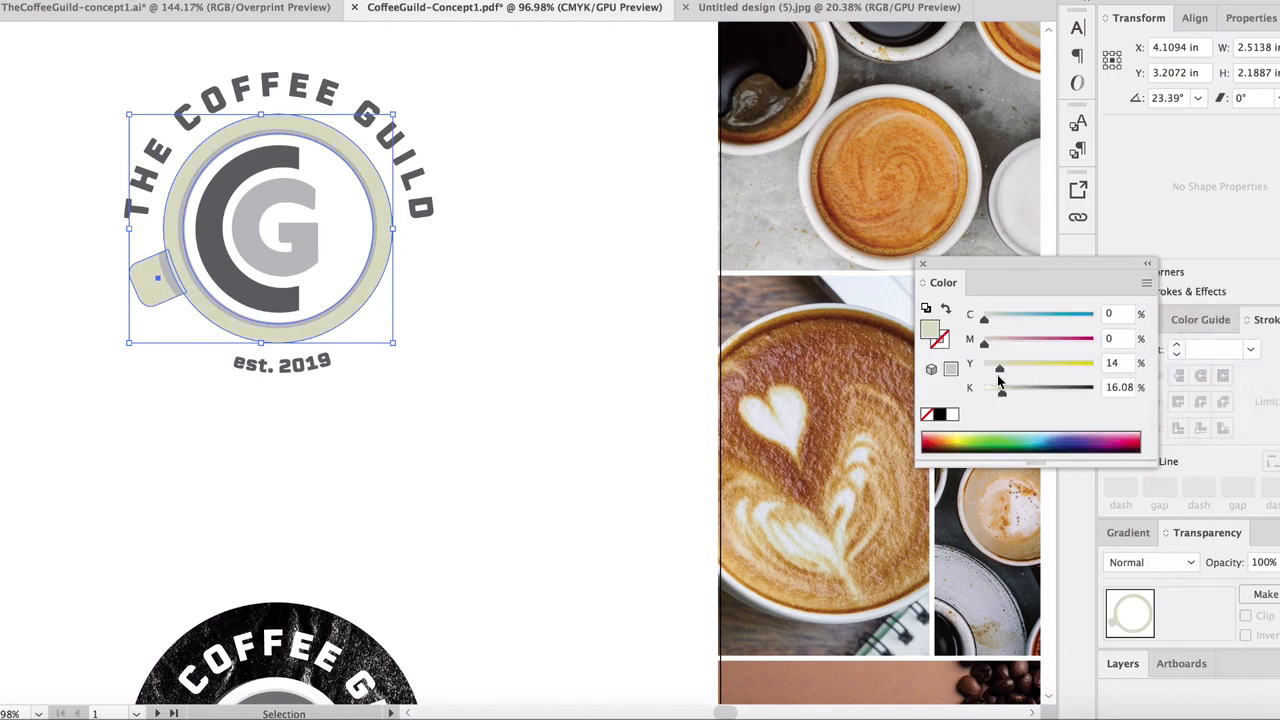
left_click_drag(1006, 396, 989, 347)
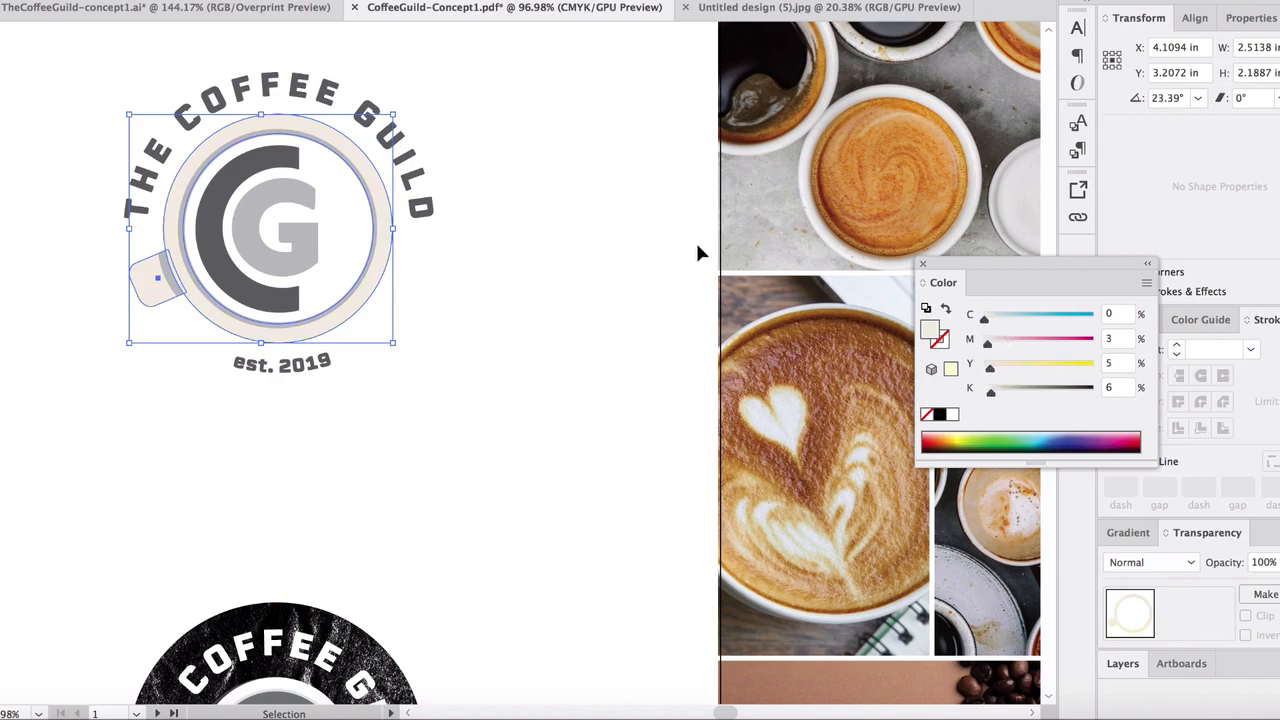
Fill the cup's ring and handle with an off-white sampled from the small foam-topped cup in the collage, and clear the selection.
scroll(698, 253, "right", 3)
scroll(698, 253, "up", 2)
key("i")
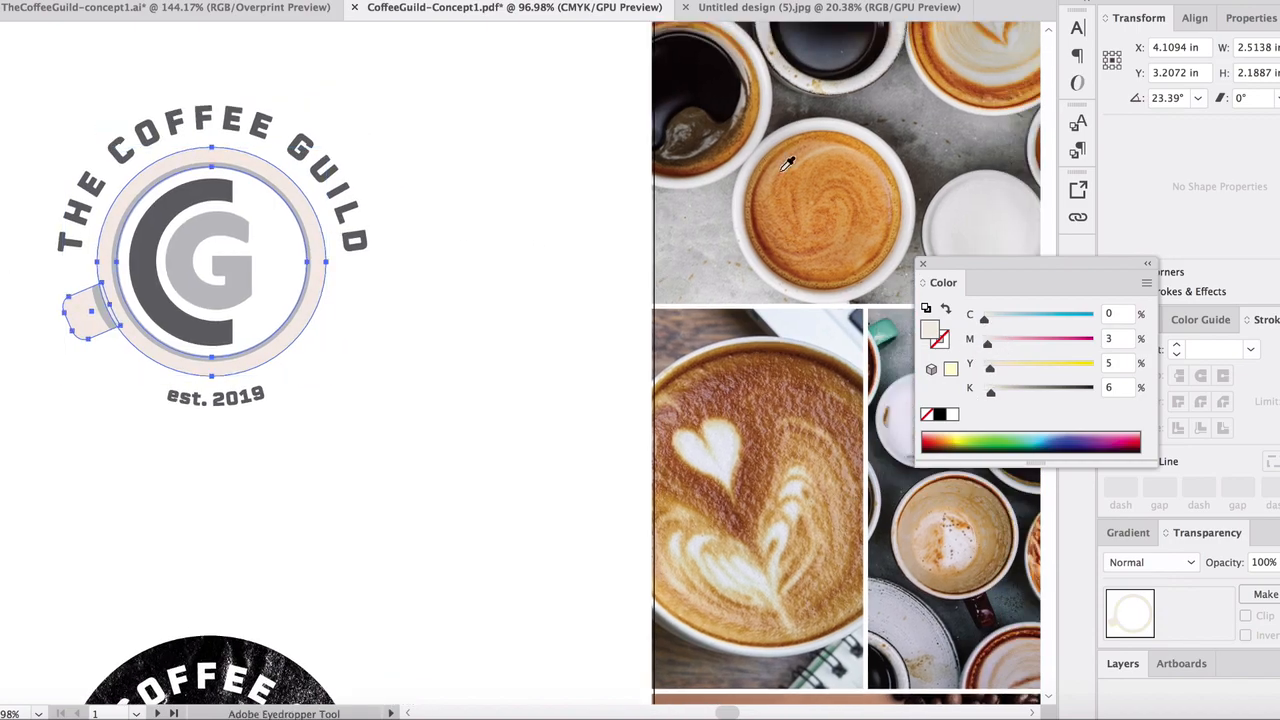
scroll(856, 172, "down", 2)
scroll(856, 172, "right", 2)
left_click(867, 369)
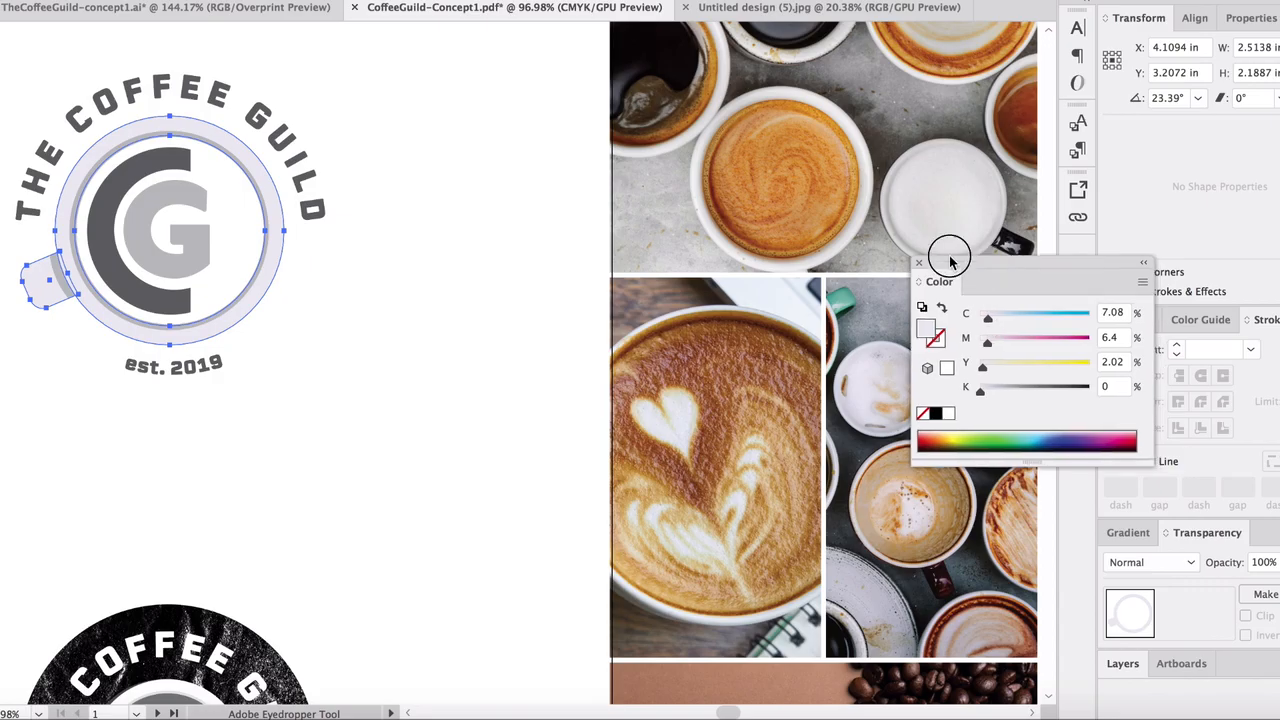
left_click_drag(946, 258, 509, 129)
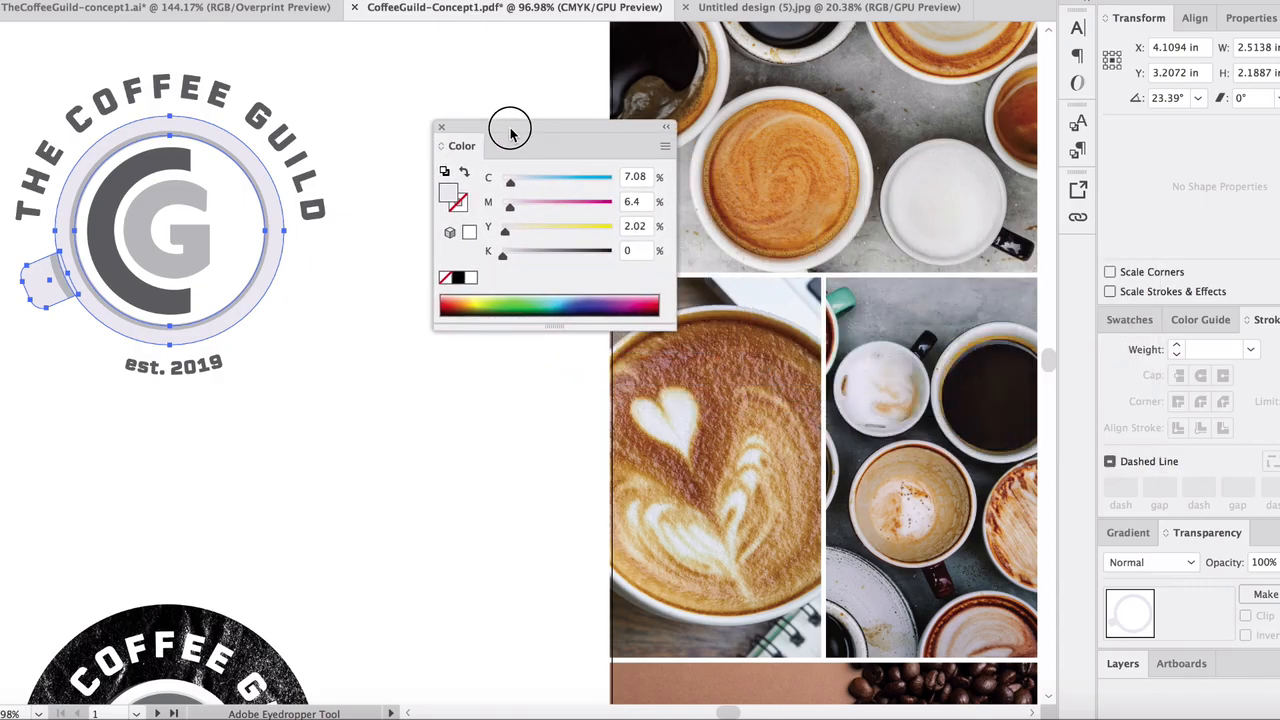
left_click(867, 374)
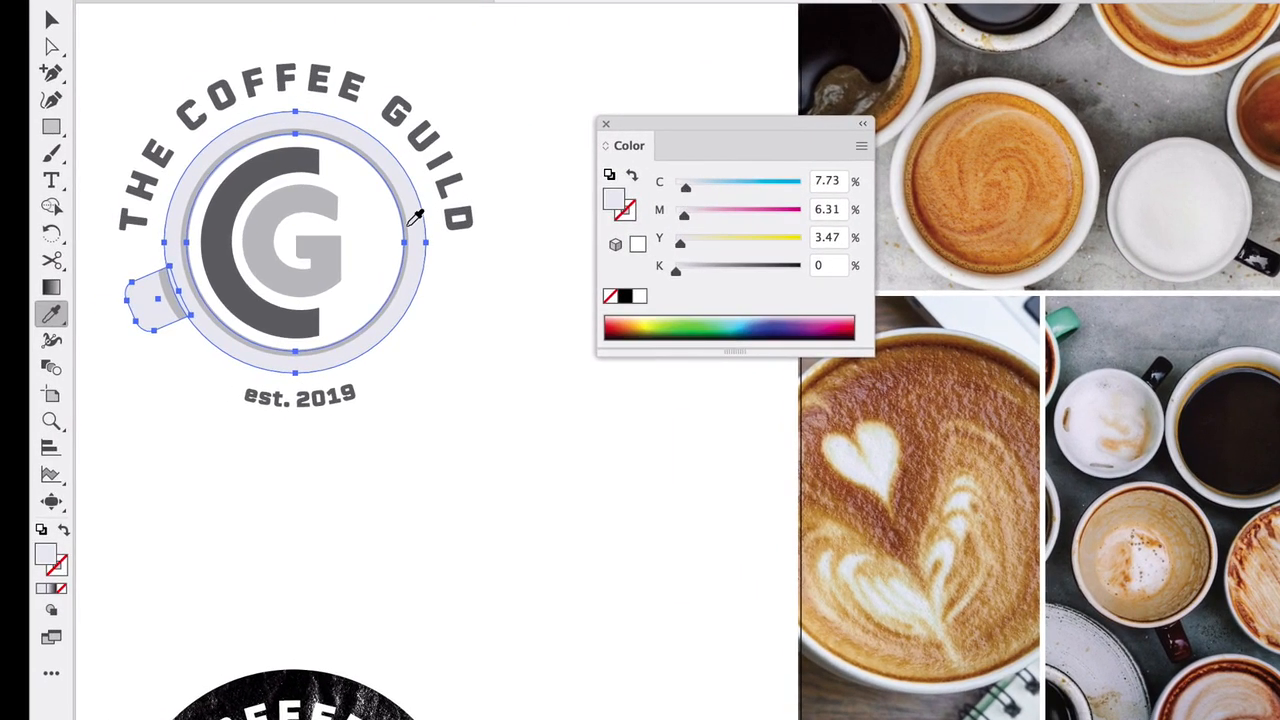
key("v")
left_click(120, 37)
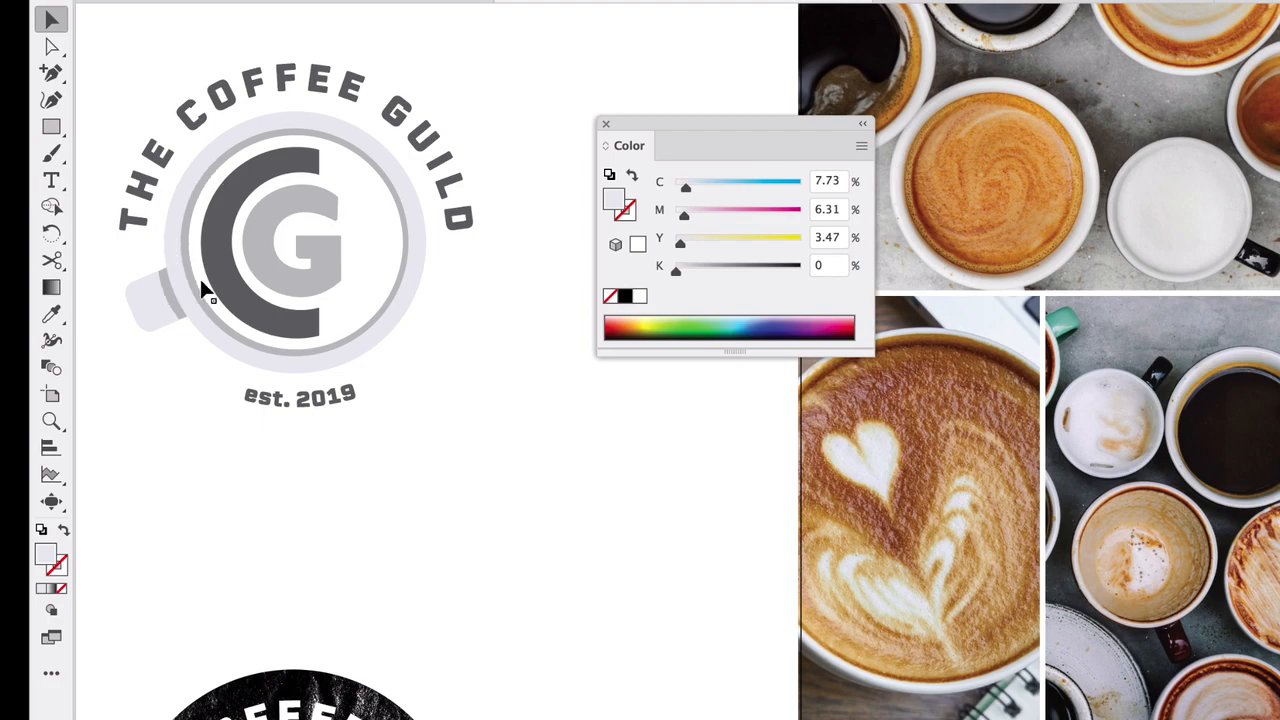
Give the cup's inner ring and handle shadow the outer ring's sampled colour, darkened to 22% black.
left_click(165, 285)
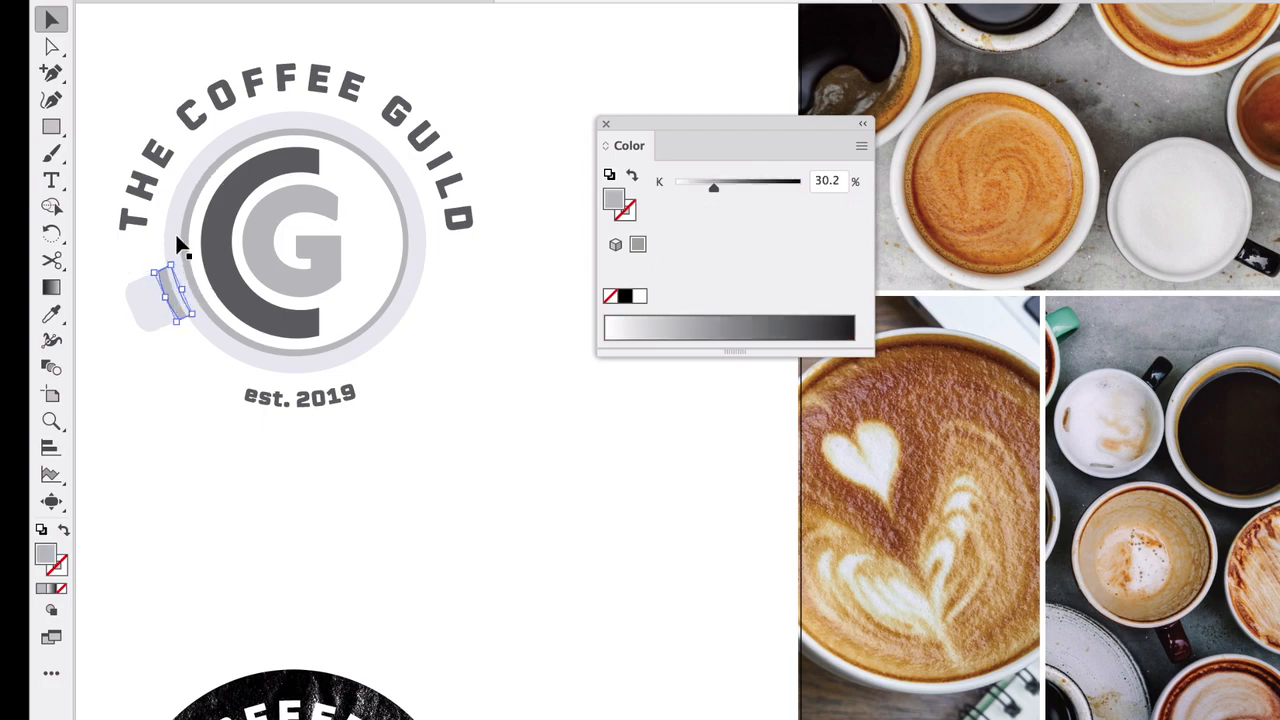
left_click(189, 230)
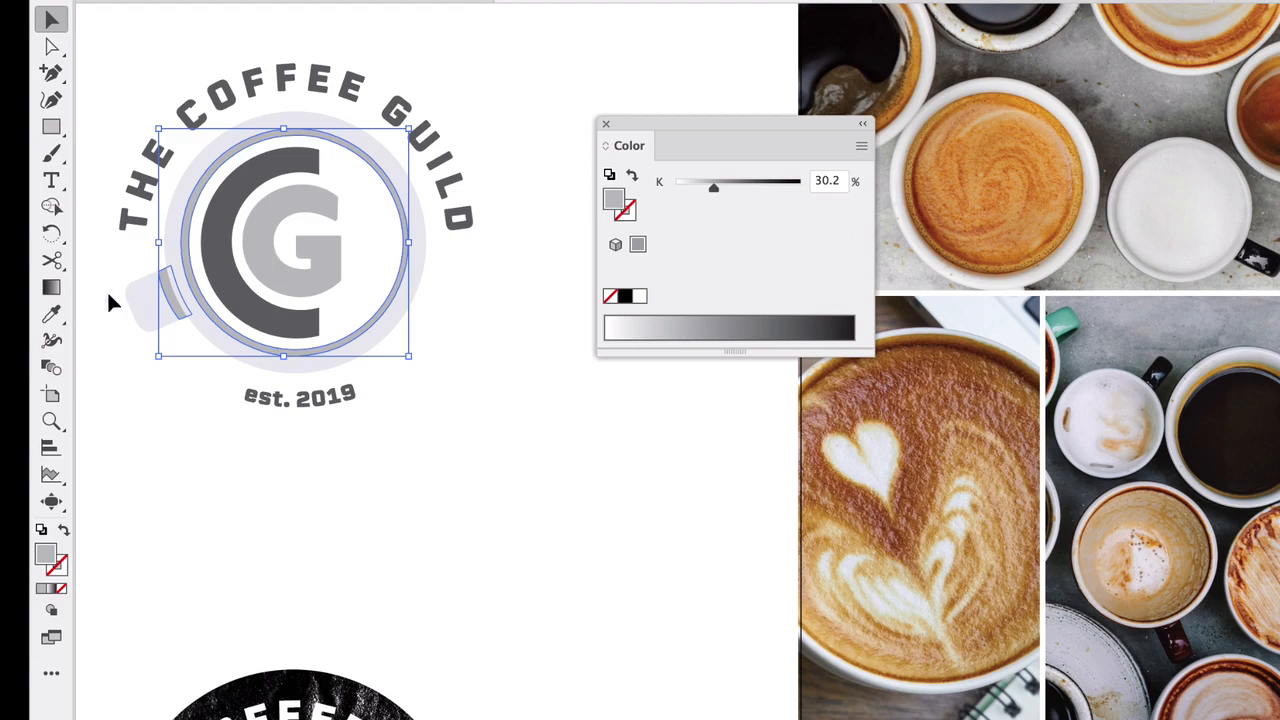
left_click(51, 314)
left_click(178, 210)
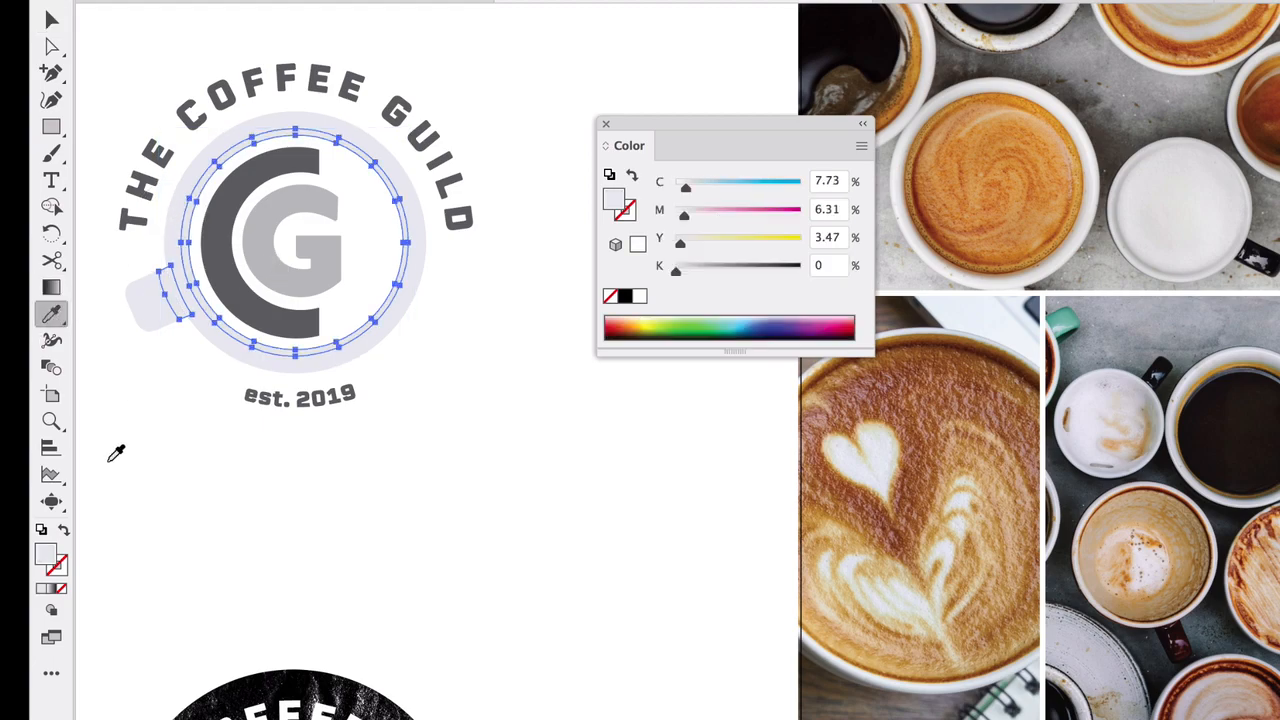
left_click_drag(676, 270, 703, 267)
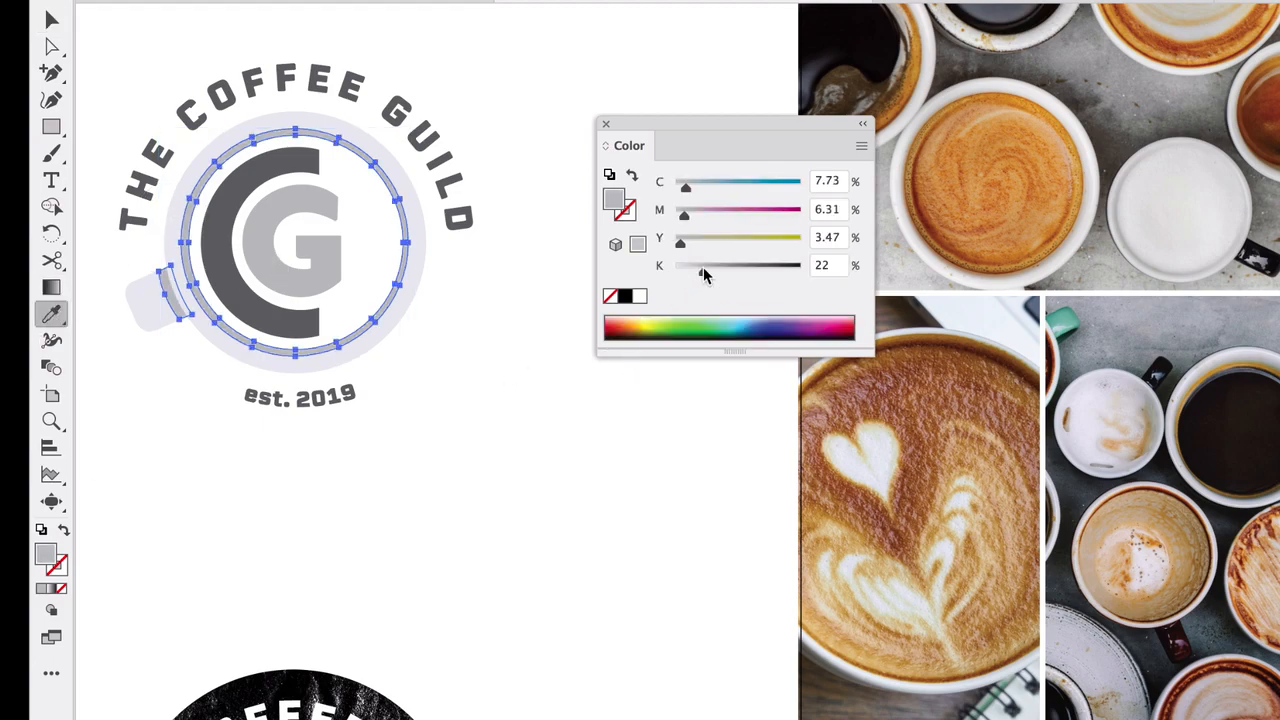
key("v")
left_click(137, 40)
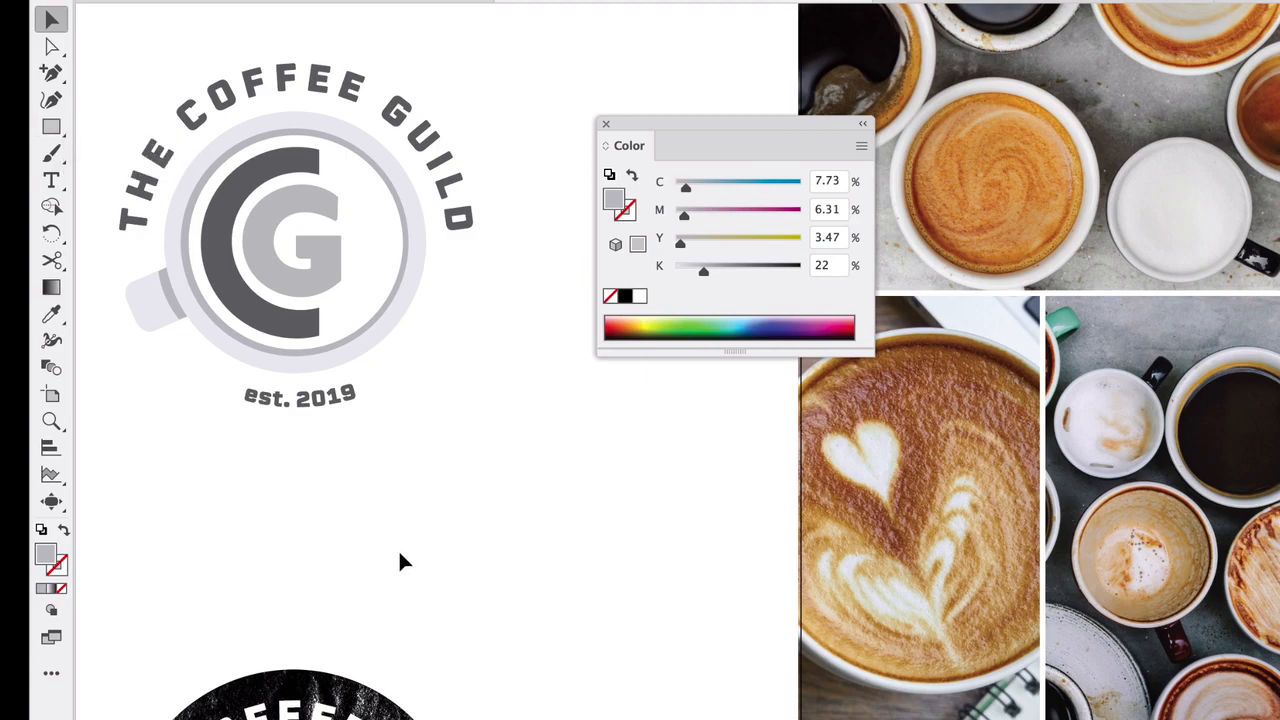
Draw a circle covering the inside of the cup, align it within the inner ring, and send it to the back behind the letters.
scroll(395, 570, "left", 1)
scroll(395, 570, "up", 1)
mouse_move(51, 127)
left_mouse_down()
mouse_move(143, 172)
mouse_move(143, 160)
mouse_move(425, 342)
left_mouse_up()
left_click(51, 18)
left_click_drag(320, 233, 320, 223)
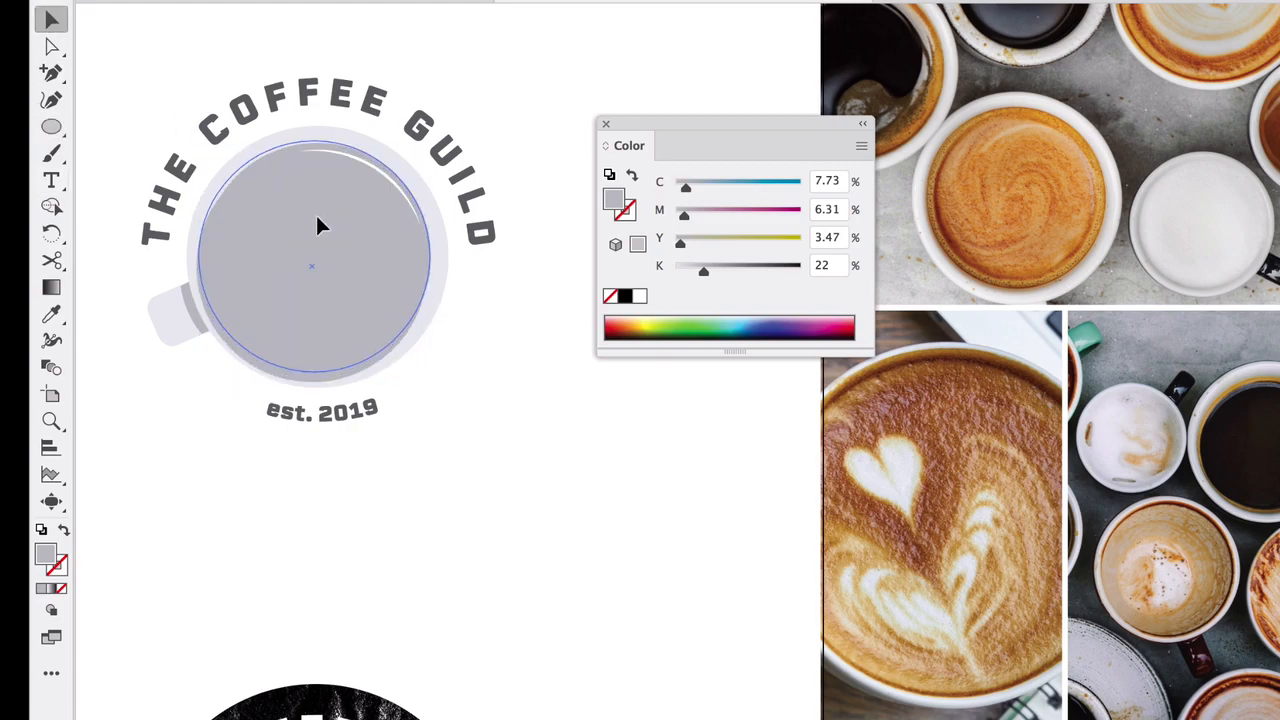
right_click(327, 209)
mouse_move(467, 548)
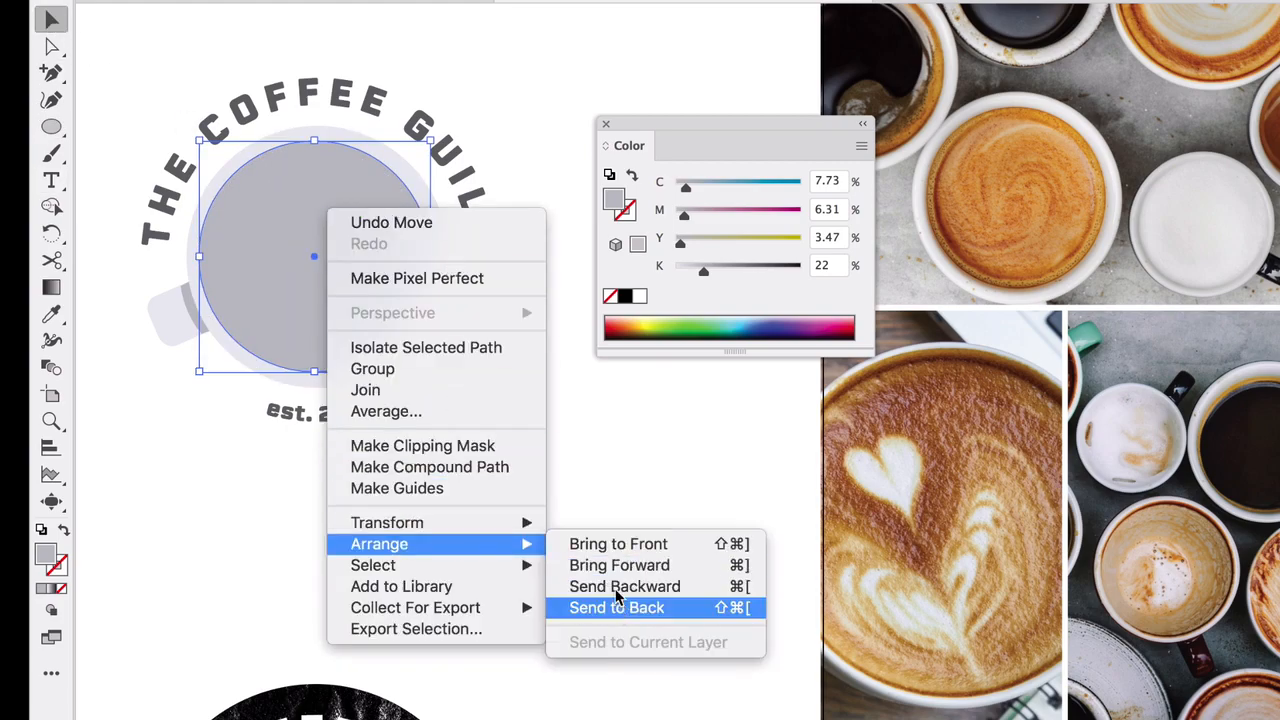
left_click(617, 607)
Try the orange of the swirled coffee as the circle's fill, and replace it with a reddish brown sampled beside the latte's heart.
left_click(51, 314)
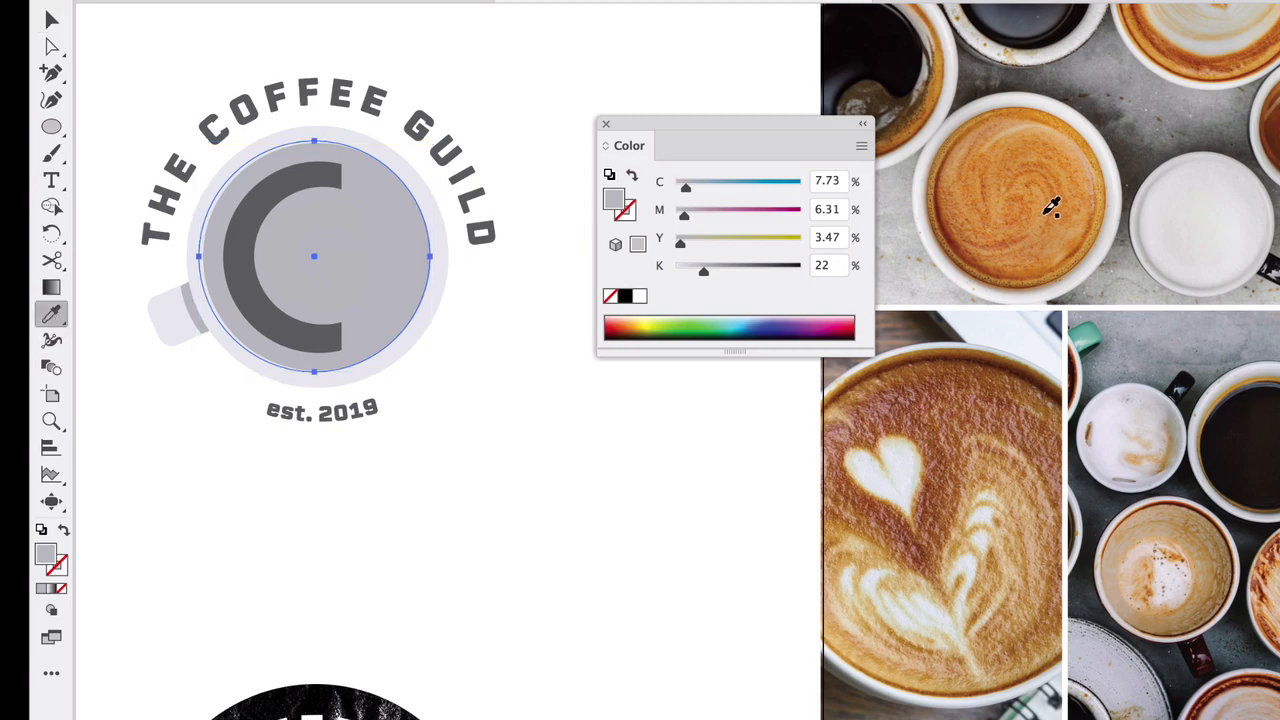
left_click(1042, 214)
scroll(1057, 428, "right", 5)
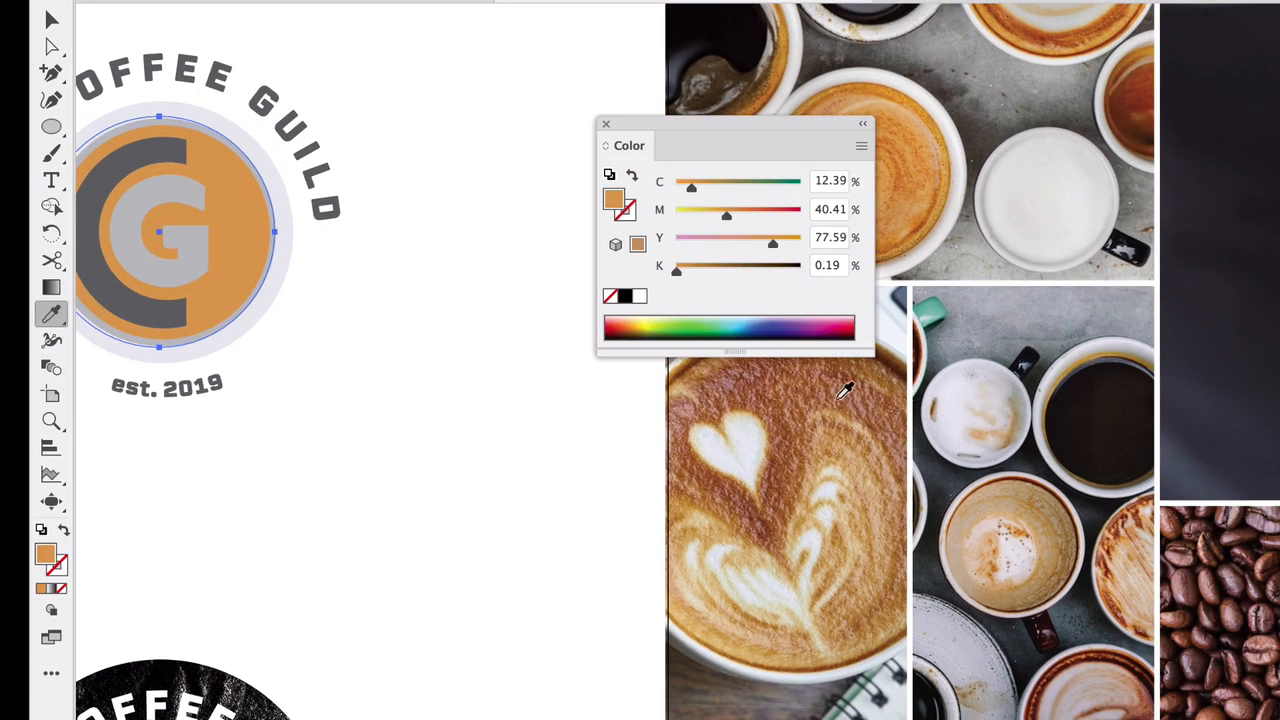
left_click(845, 393)
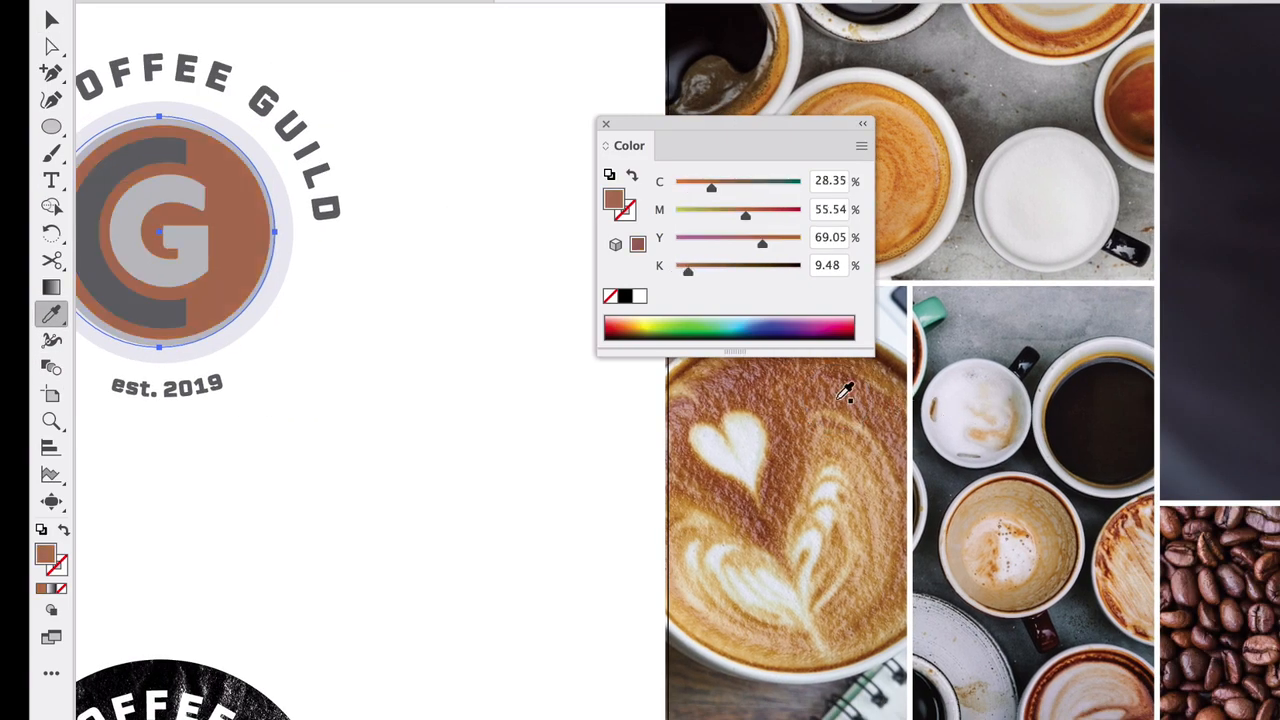
Try the latte's browns, the black coffee, the milky cup's tan and the swirled coffee's orange as fills for the circle inside the cup.
left_click(790, 382)
left_click(804, 371)
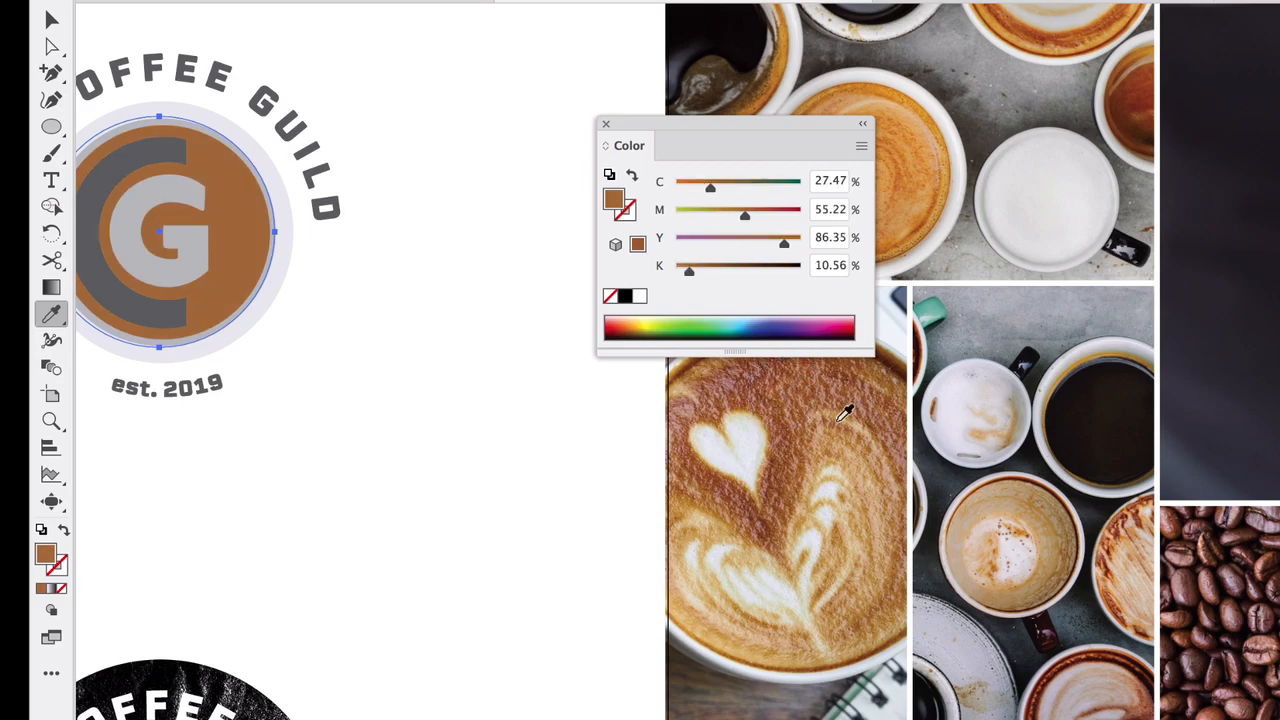
left_click(1080, 416)
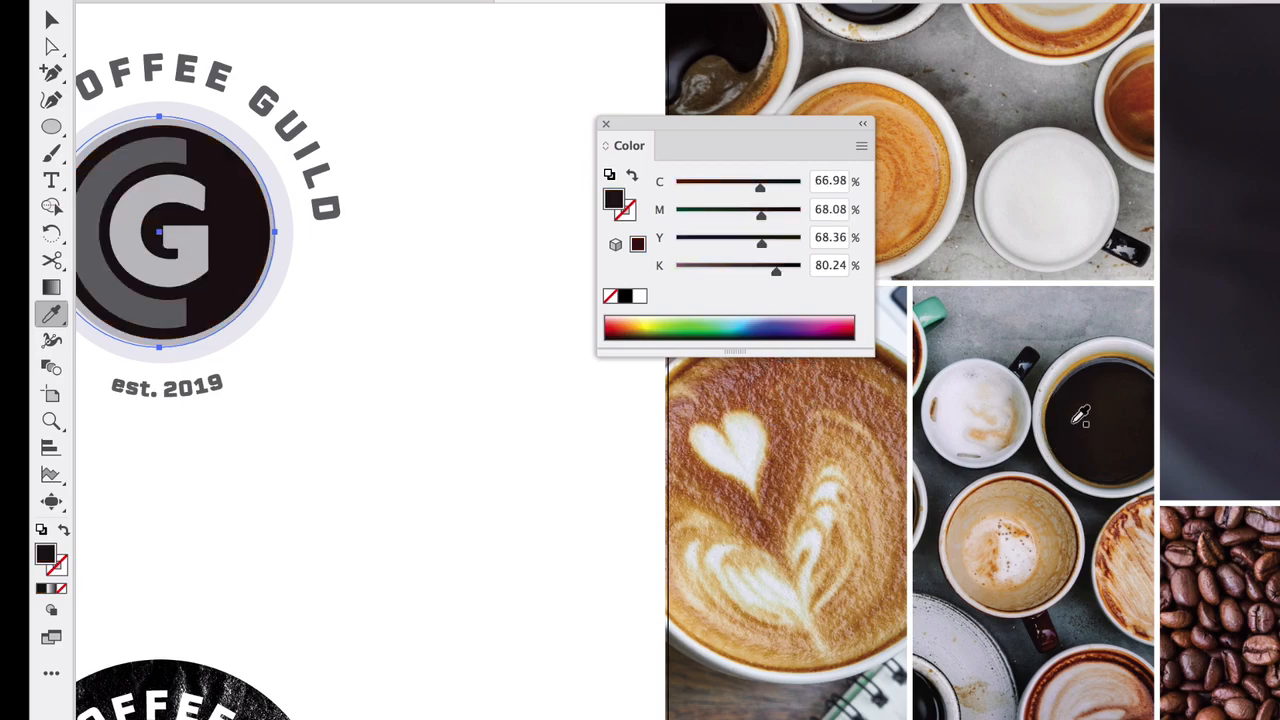
left_click(1040, 500)
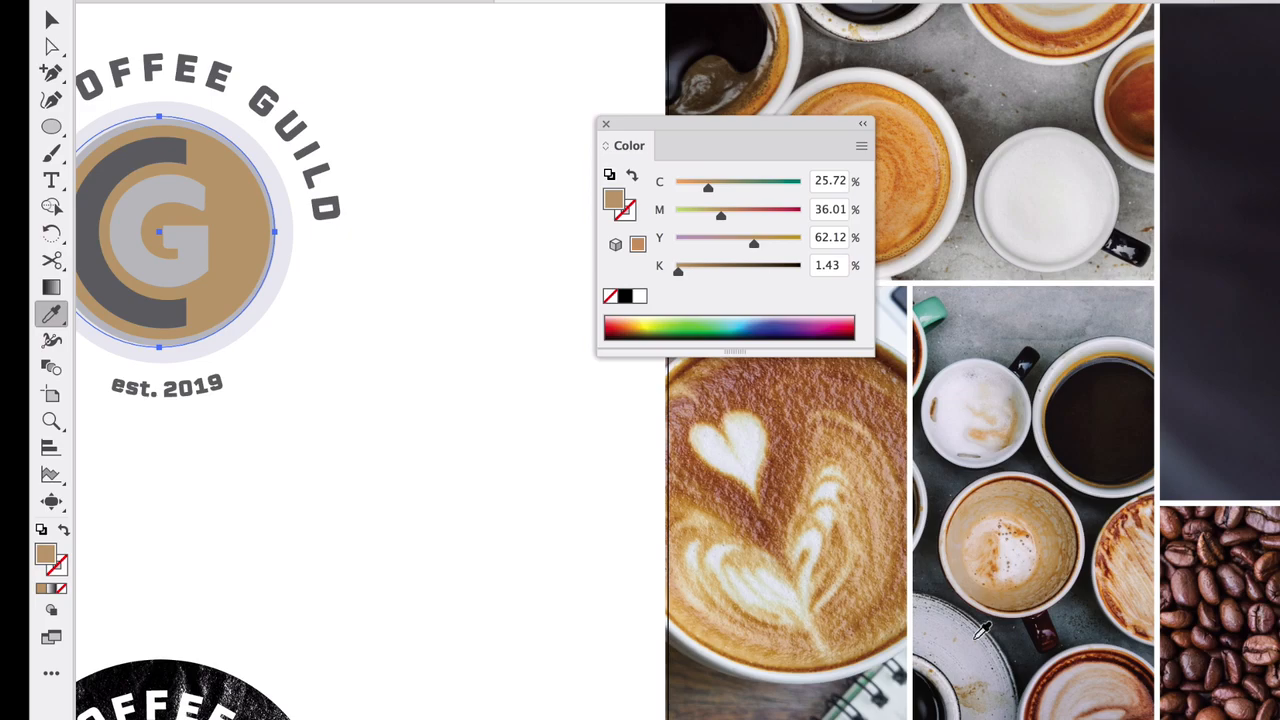
left_click(788, 461)
left_click(902, 195)
Move the Color panel off the collage, sample more coffee colours for the inner circle, and fill it with a golden brown from the latte.
left_click_drag(740, 124, 589, 124)
left_click(871, 196)
left_click(722, 45)
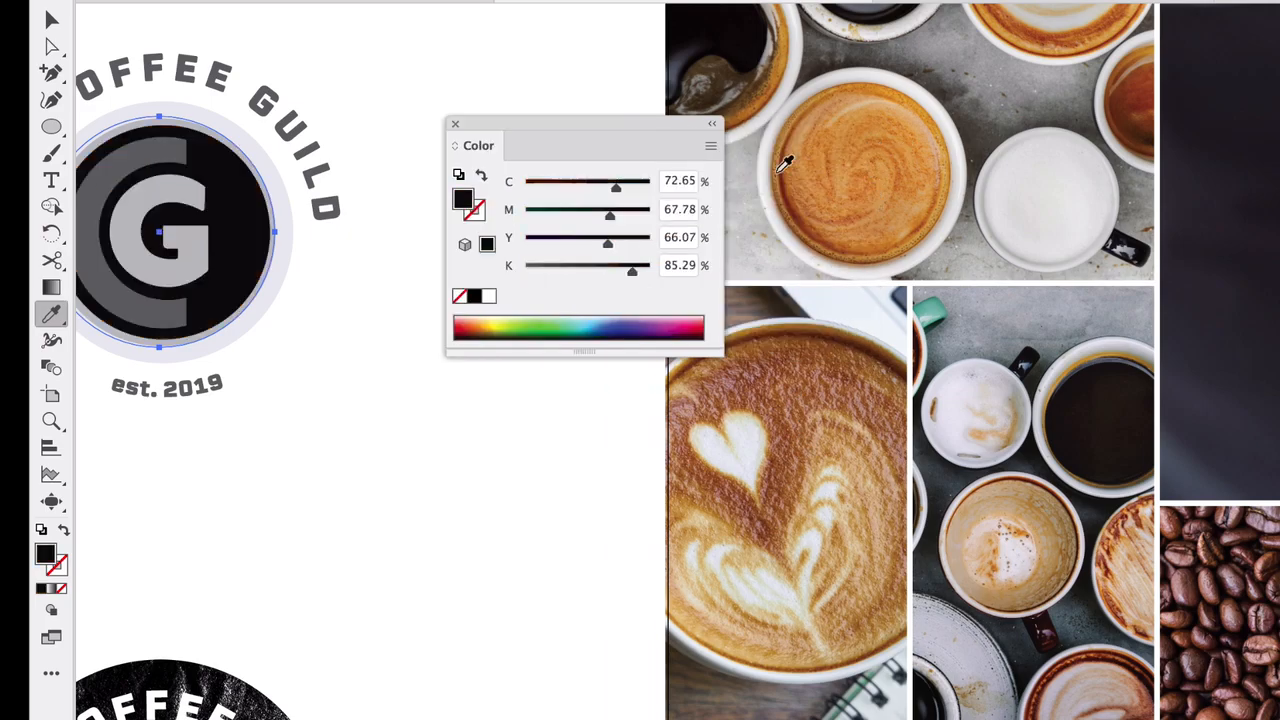
left_click(908, 198)
left_click(1095, 418)
left_click(1045, 200)
left_click(863, 371)
left_click(848, 480)
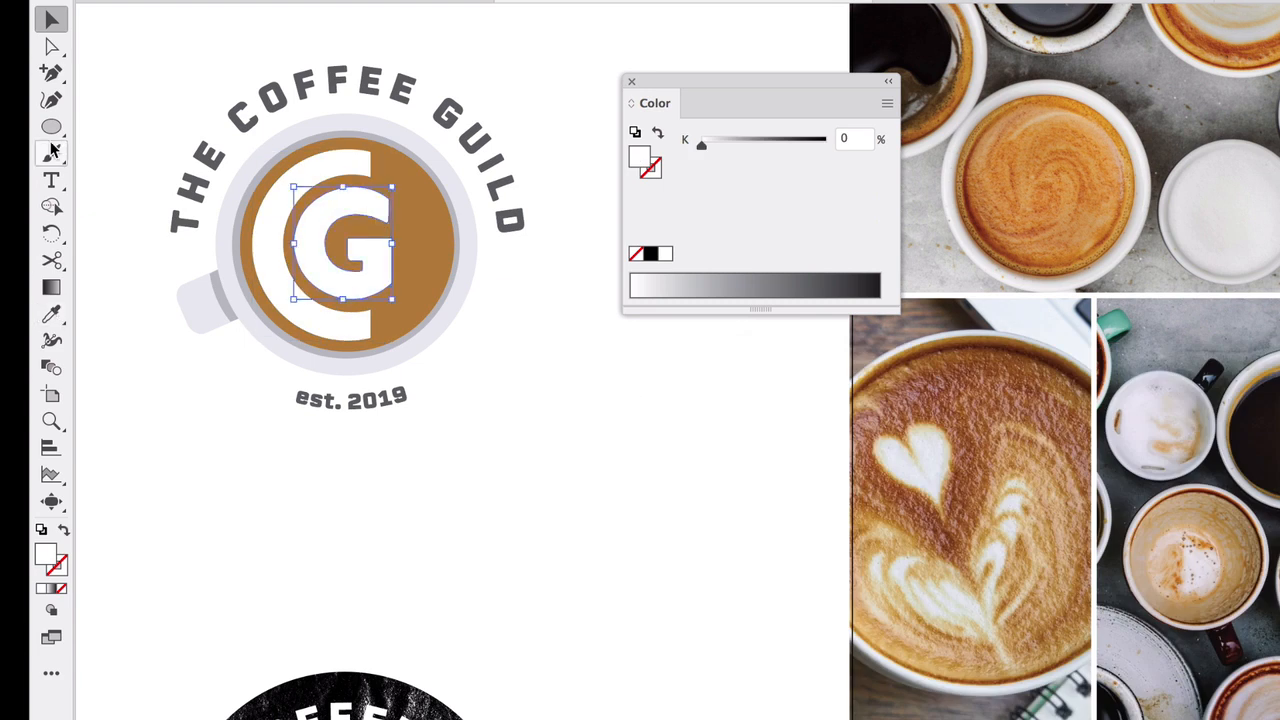
Fill the "THE COFFEE GUILD" and "est. 2019" lettering and the G with a reddish brown sampled from the latte.
left_click(280, 120)
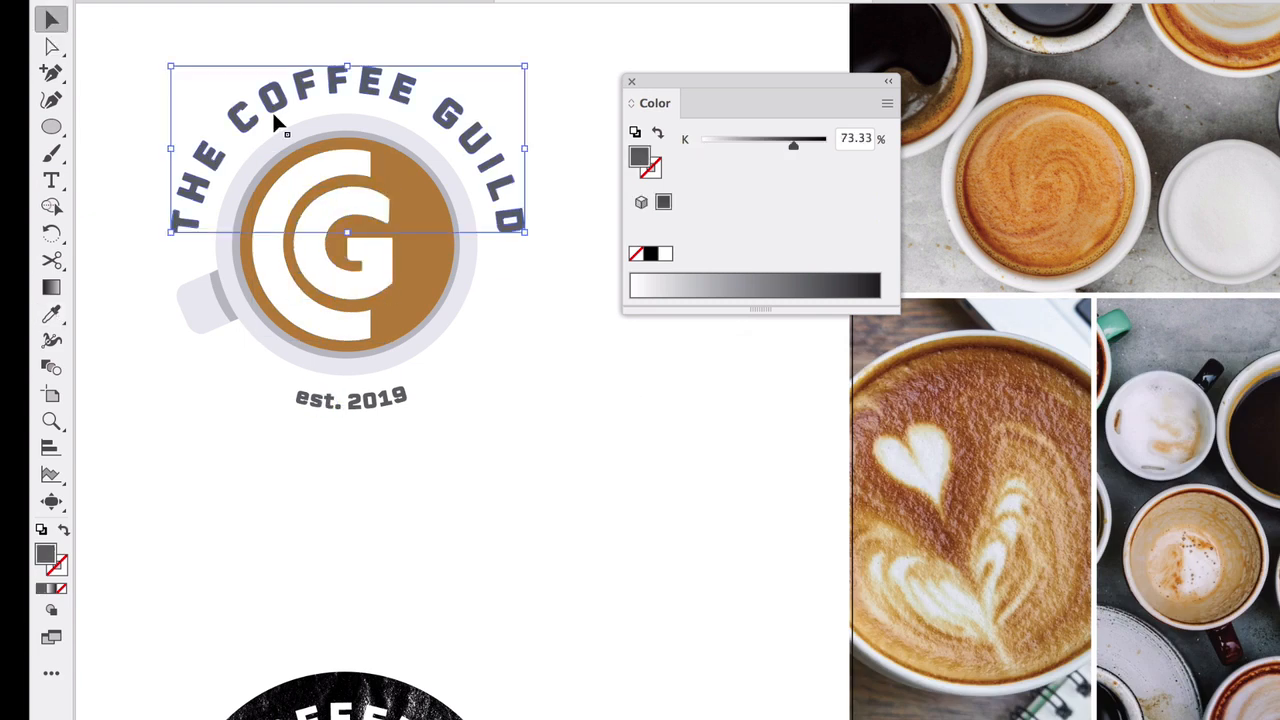
left_click(357, 366)
key("i")
left_click(1029, 394)
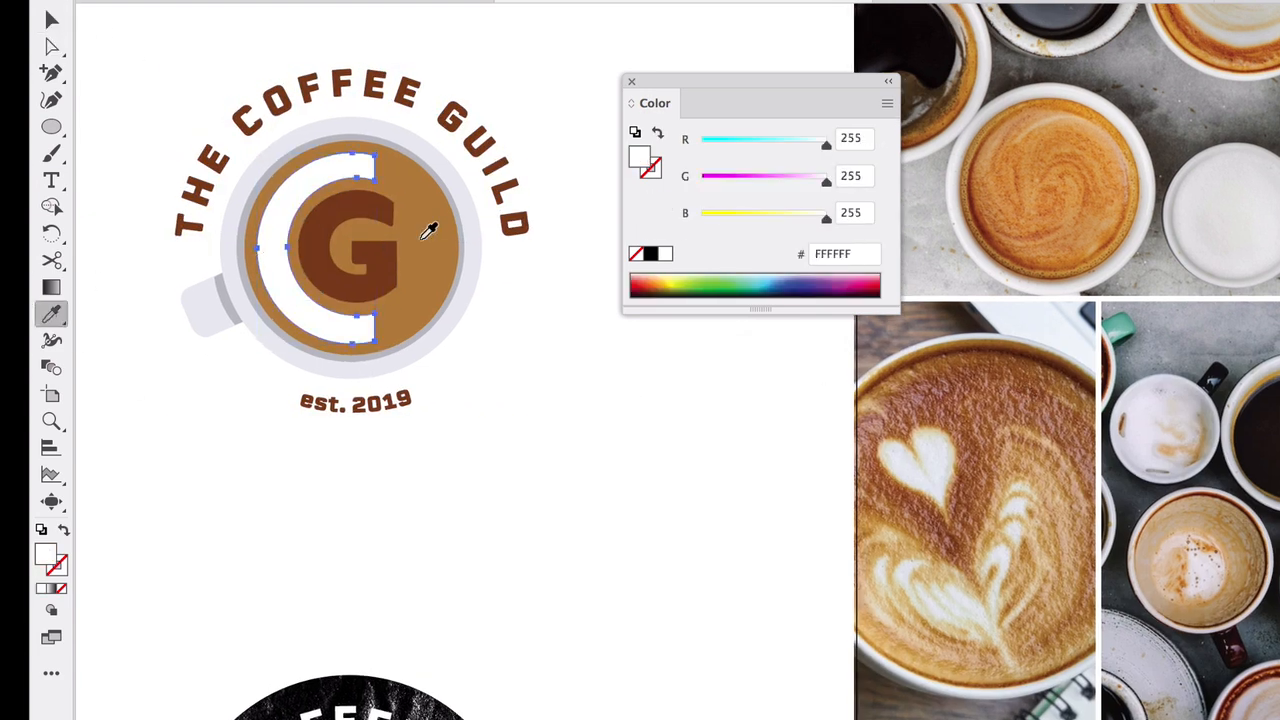
left_click(468, 148)
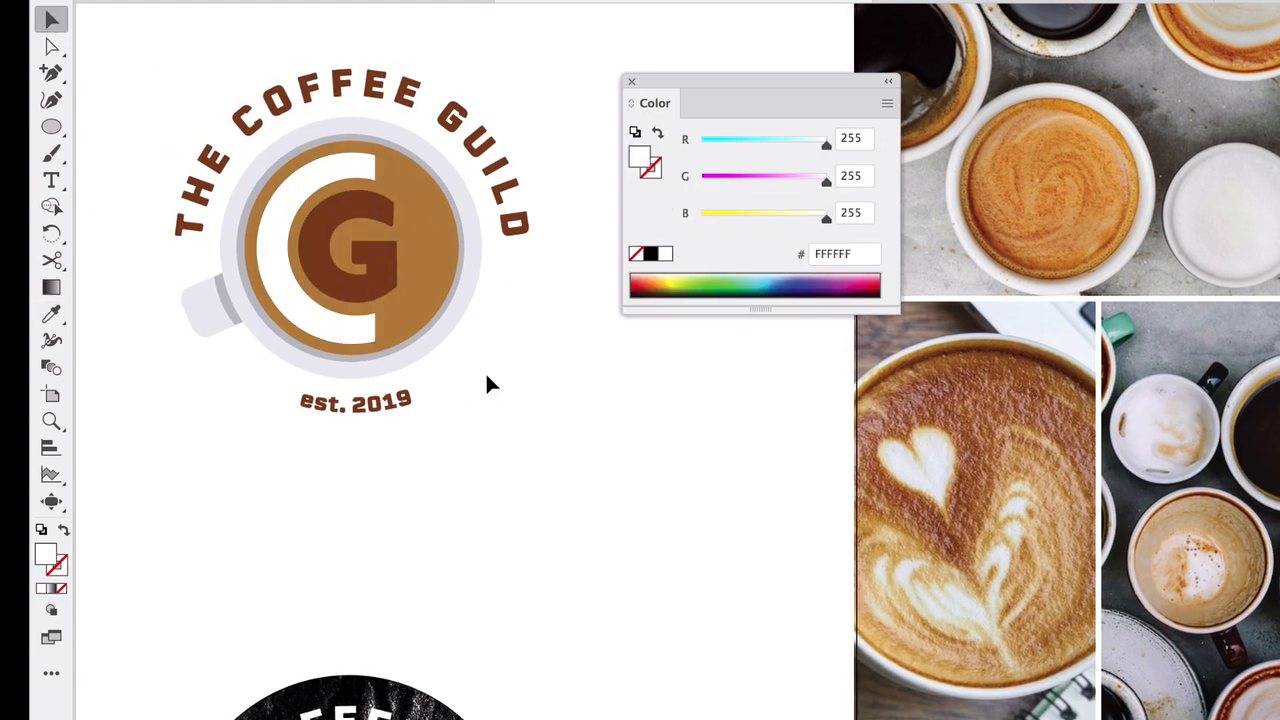
Delete the brown circle inside the cup, and fill the C with an orange sampled from the swirled coffee.
left_click(437, 271)
key("Delete")
left_click(355, 238)
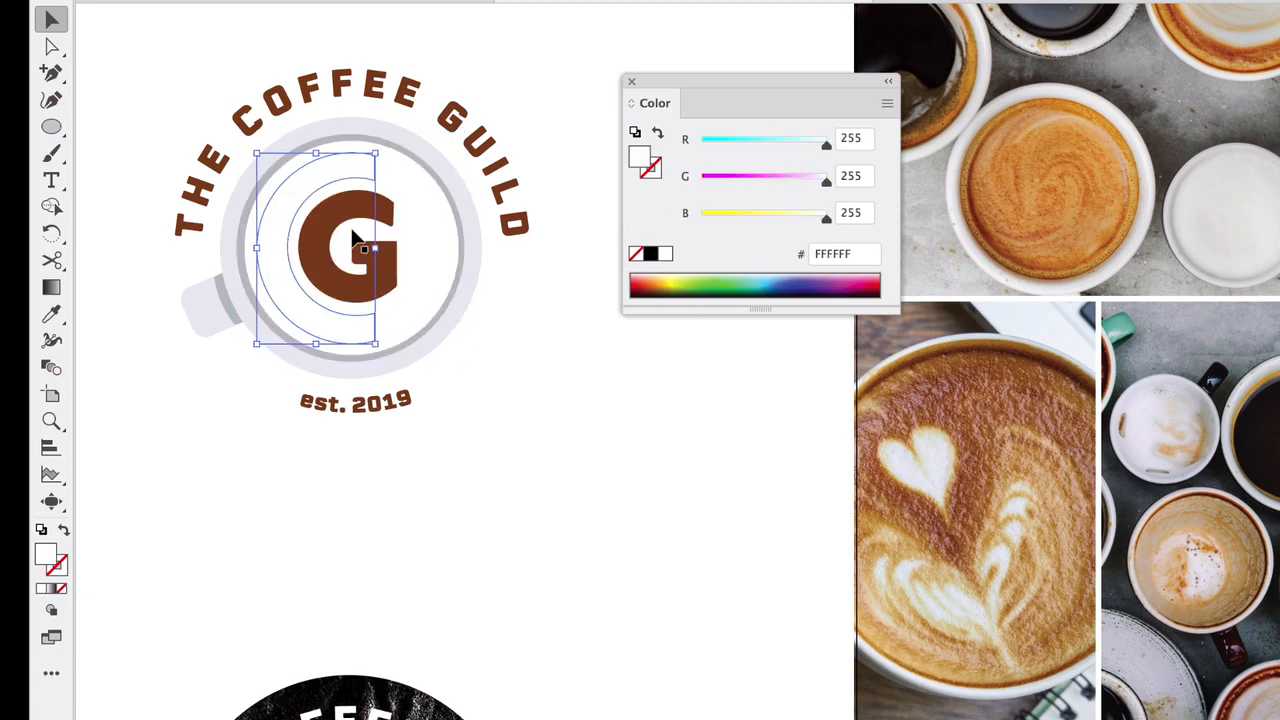
left_click(315, 237, "shift")
left_click(272, 235)
key("i")
left_click(1101, 190)
key("v")
left_click(123, 40)
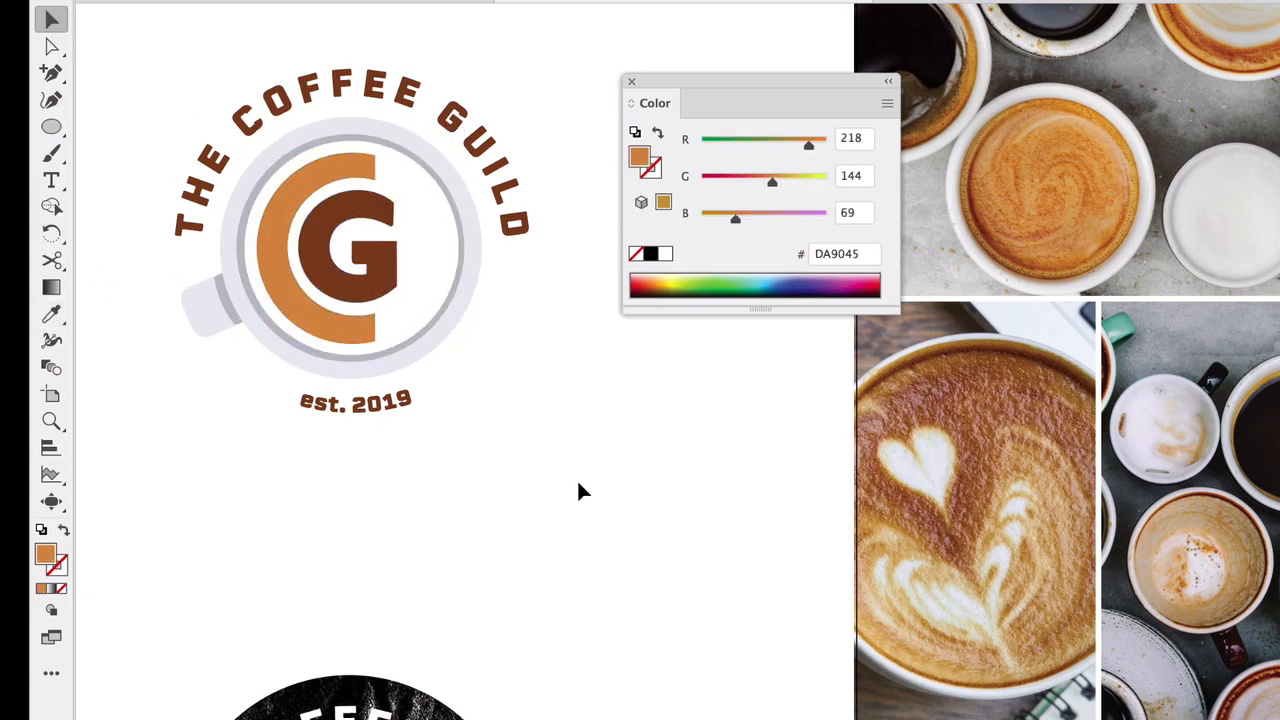
scroll(578, 490, "left", 3)
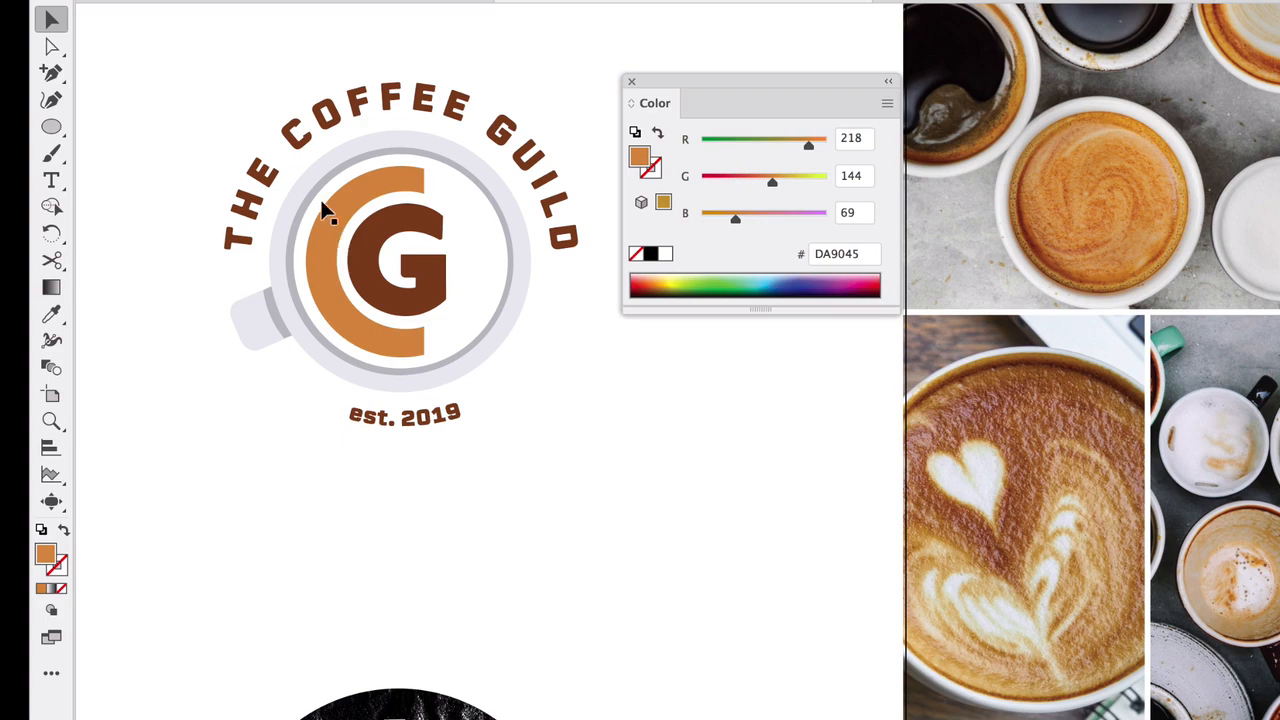
left_click(285, 268)
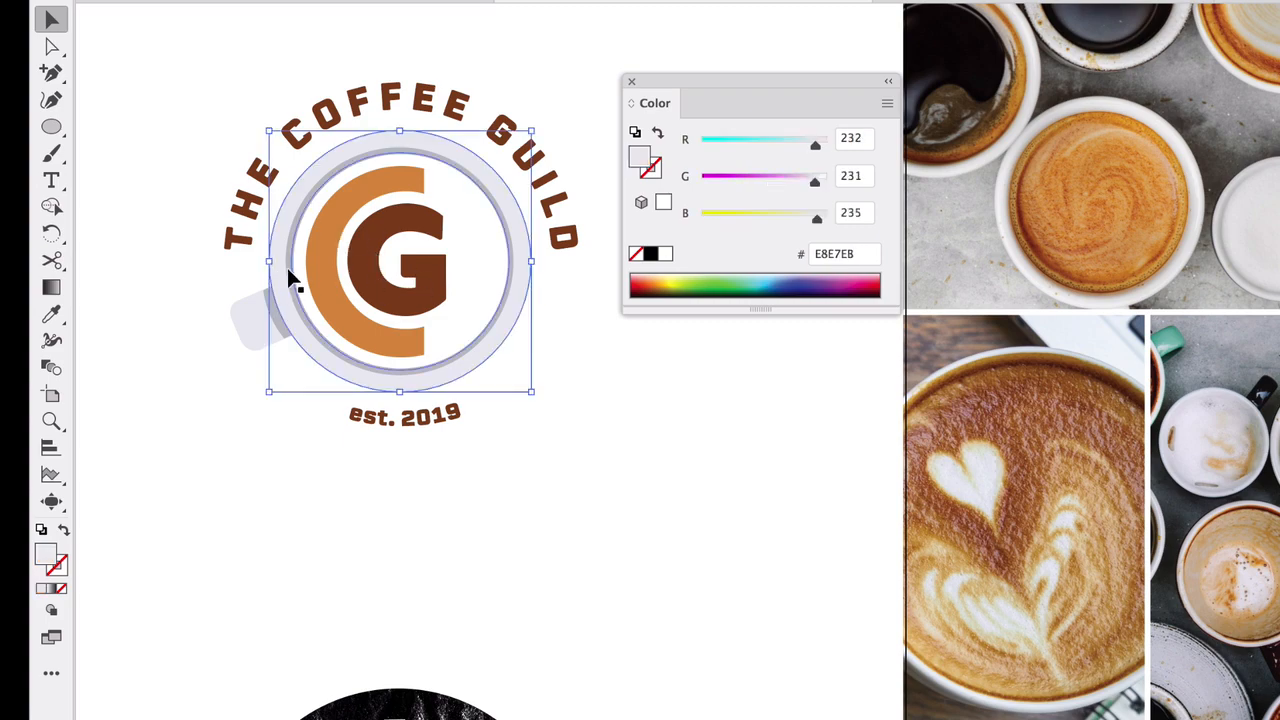
left_click(615, 352)
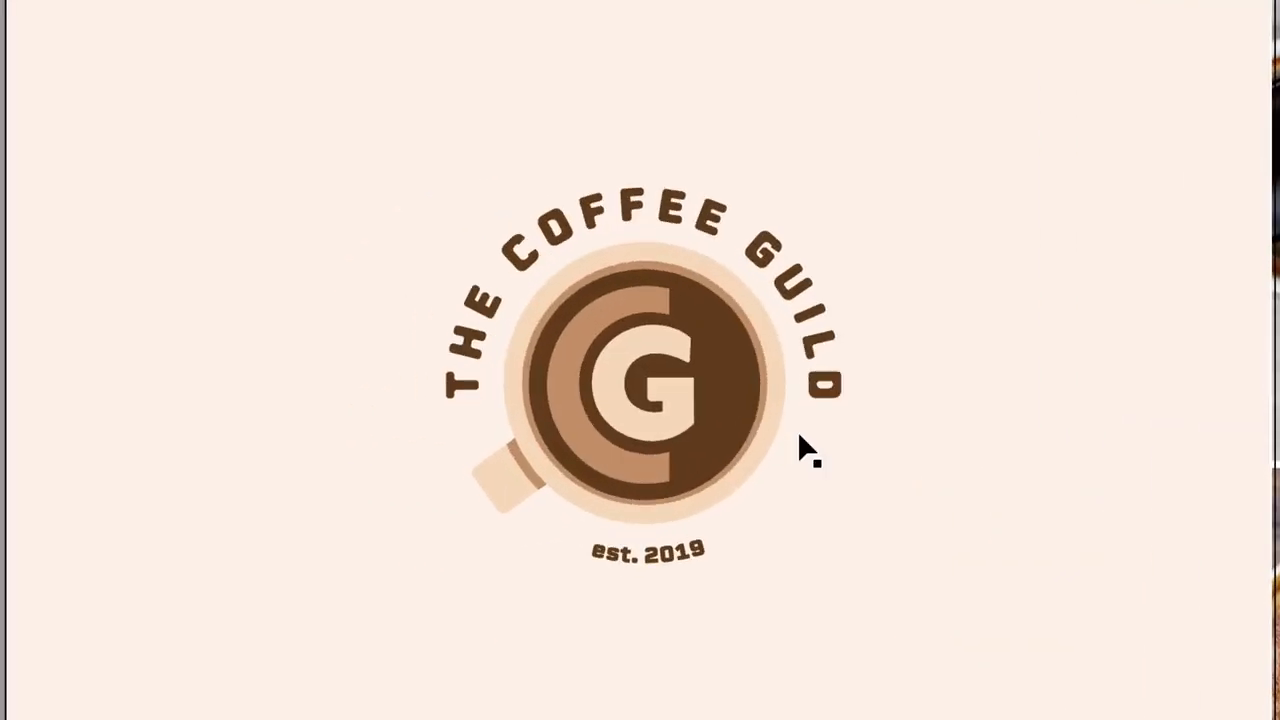
Select the pale background behind the brown and beige version of the logo.
left_click(285, 434)
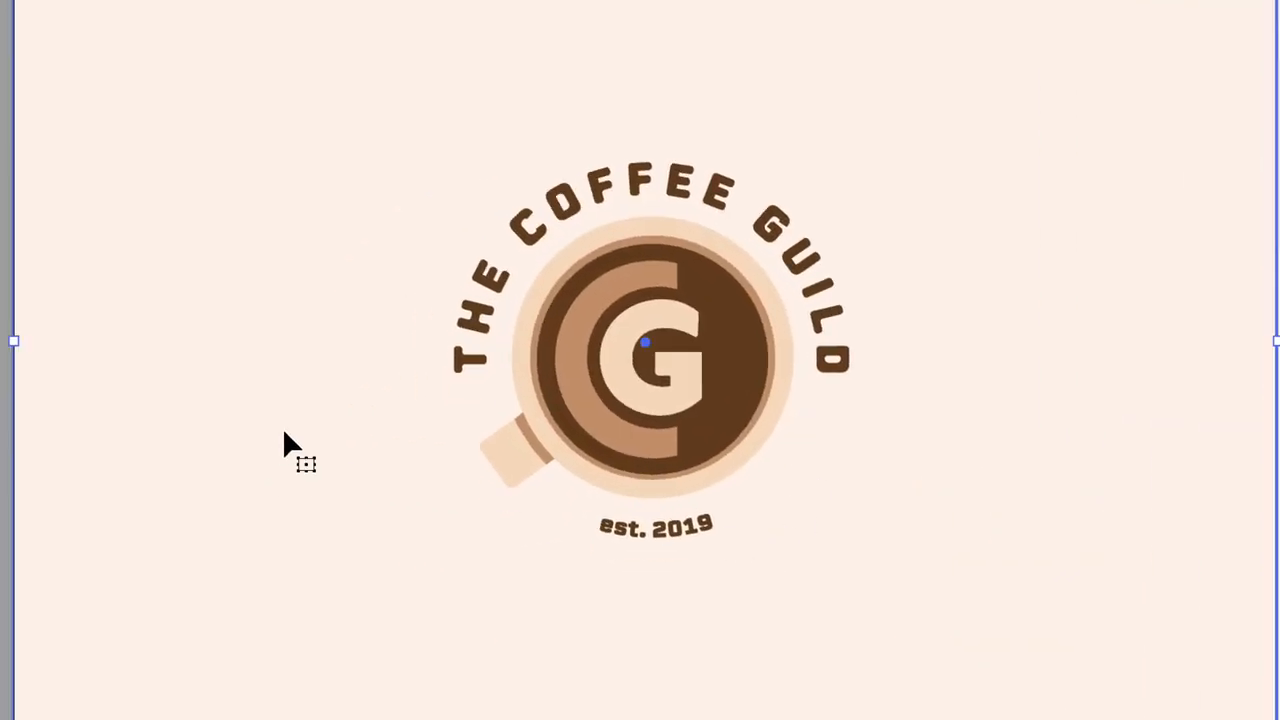